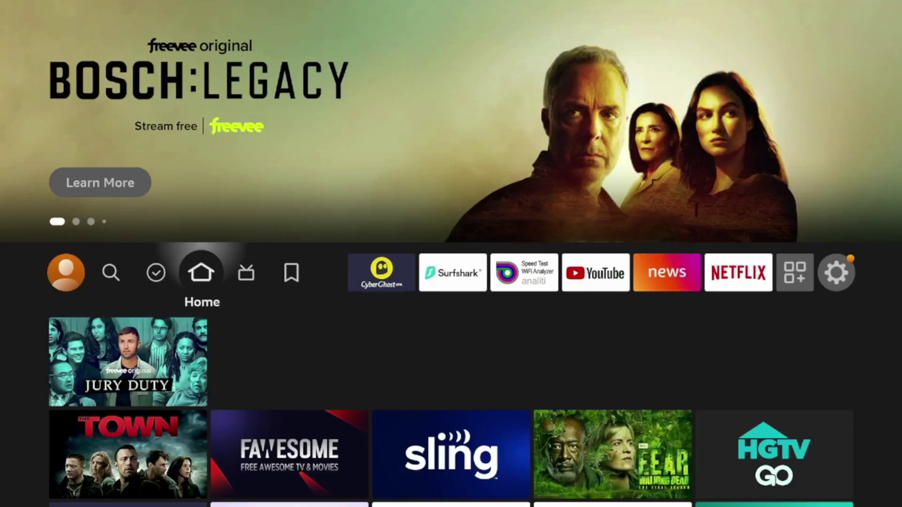
Step: Launch CyberGhost VPN from the home screen's app shortcuts
key(Right)
key(Right)
key(Right)
key(Return)
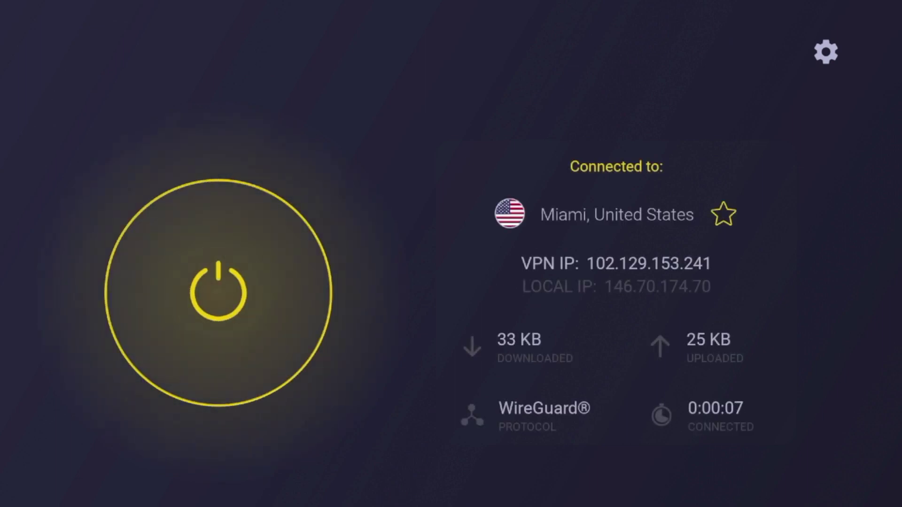
Step: Disconnect the VPN from the Miami, United States server
key(Right)
key(Up)
key(Down)
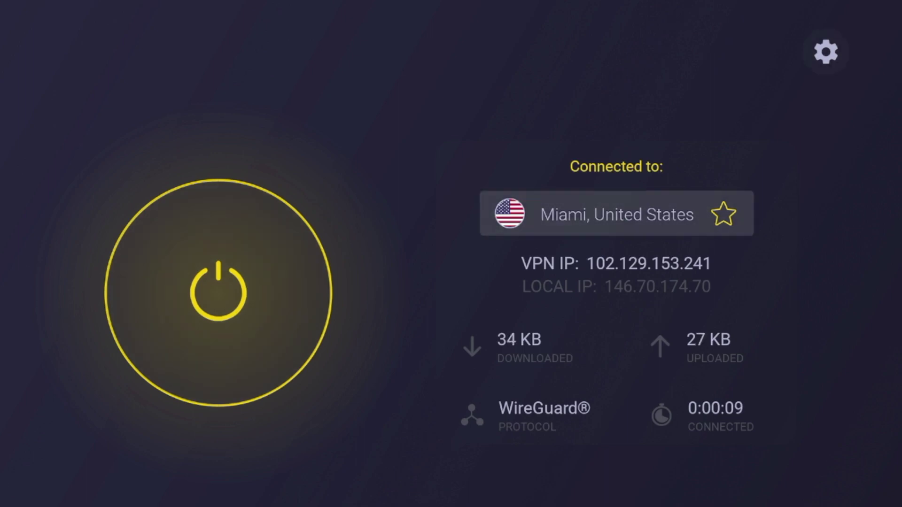
key(Left)
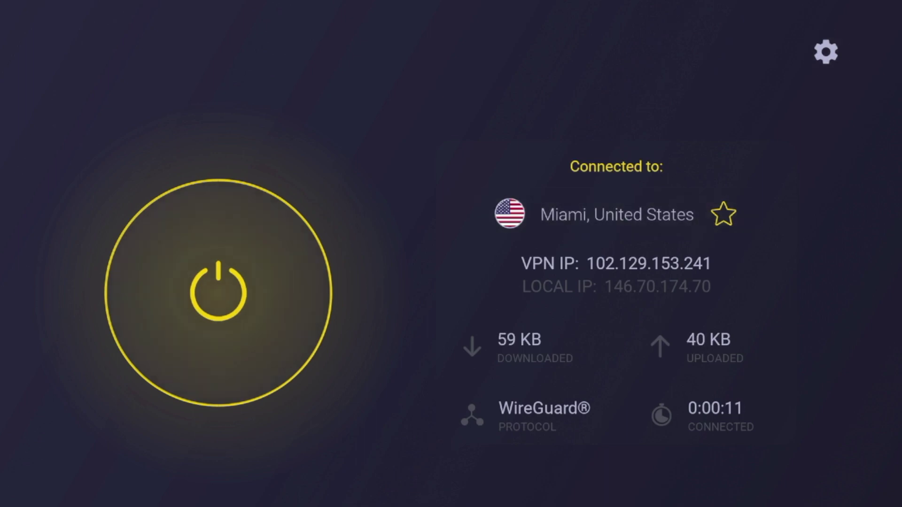
key(Return)
Step: Open the VPN's server list and browse the available countries, checking the streaming and favorites categories
key(Right)
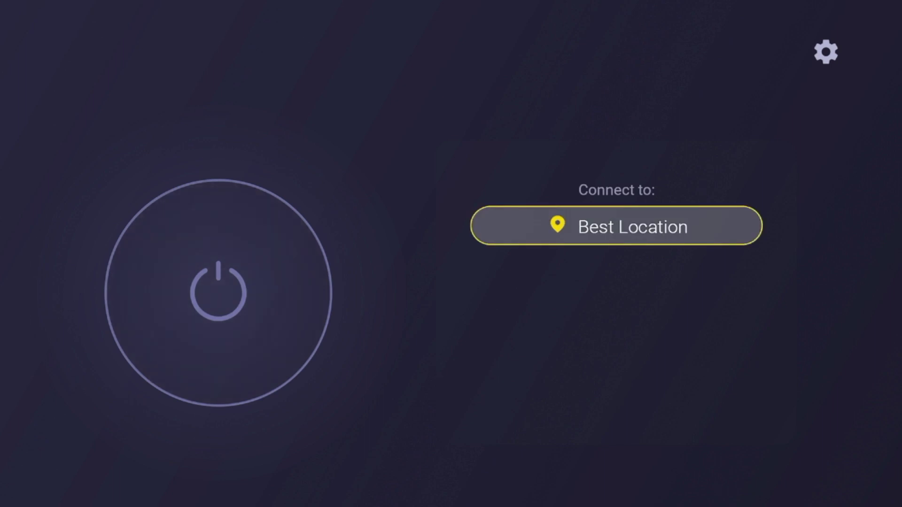
key(Return)
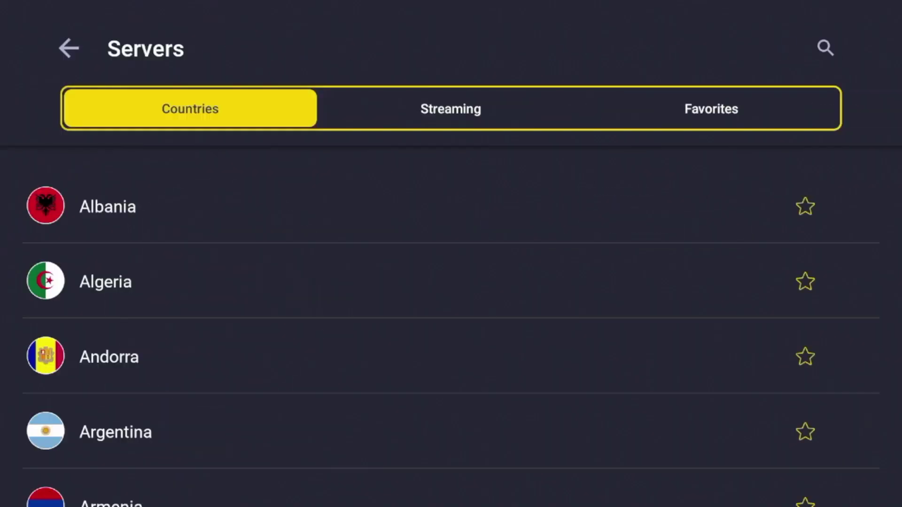
key(Right)
key(Right)
key(Left)
key(Left)
key(Down)
key(Down)
key(Down)
key(Down)
key(Down)
key(Down)
key(Down)
key(Down)
key(Down)
key(Down)
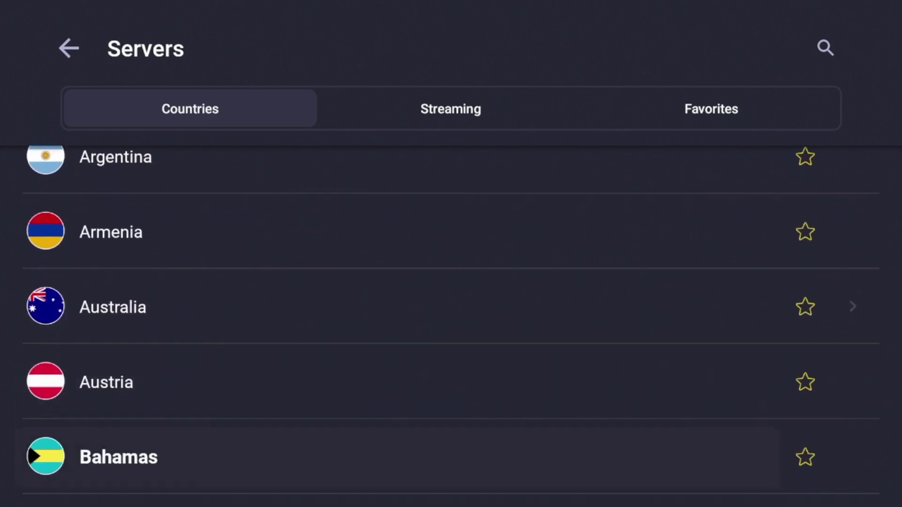
key(Down)
key(Down)
key(Down)
key(Down)
key(Down)
key(Down)
key(Down)
key(Down)
key(Down)
key(Down)
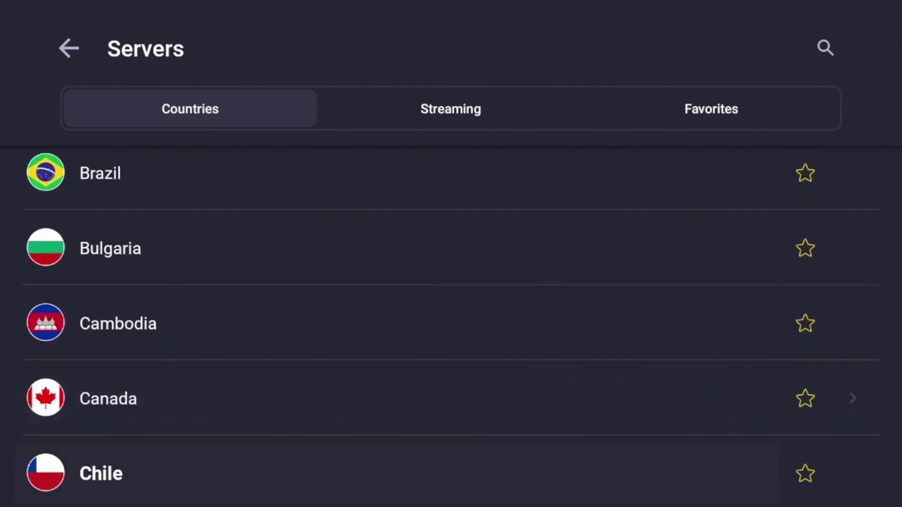
key(Down)
key(Down)
key(Up)
key(Up)
key(Up)
key(Up)
key(Up)
key(Up)
key(Up)
key(Up)
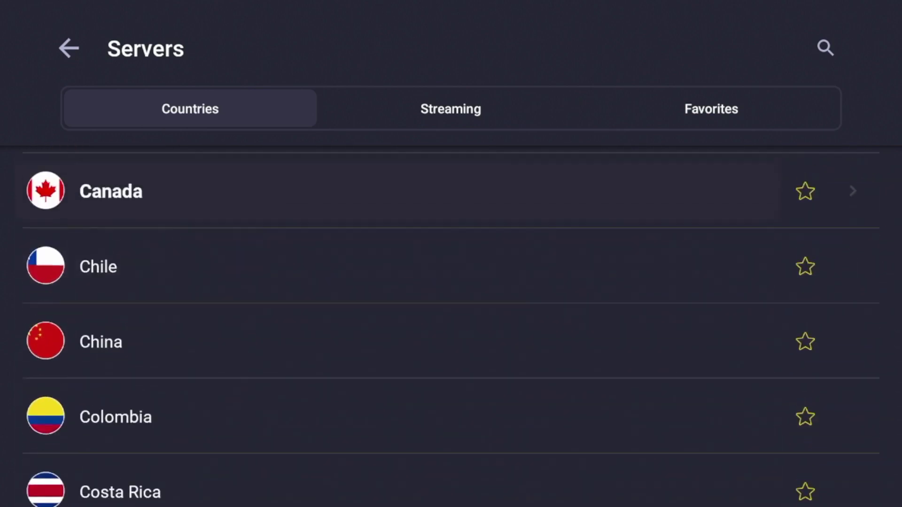
key(Up)
key(Up)
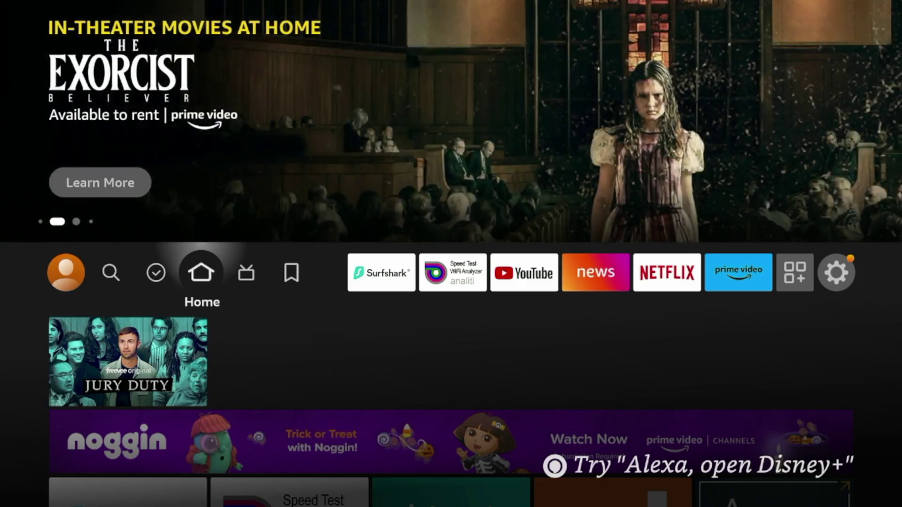
Step: Open the search entry in the Fire TV home screen's Find section
key(Left)
key(Right)
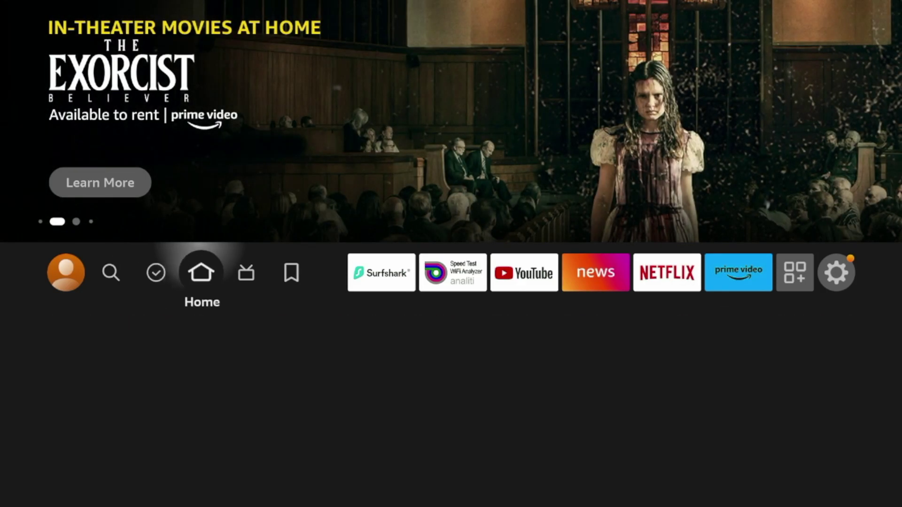
key(Left)
key(Left)
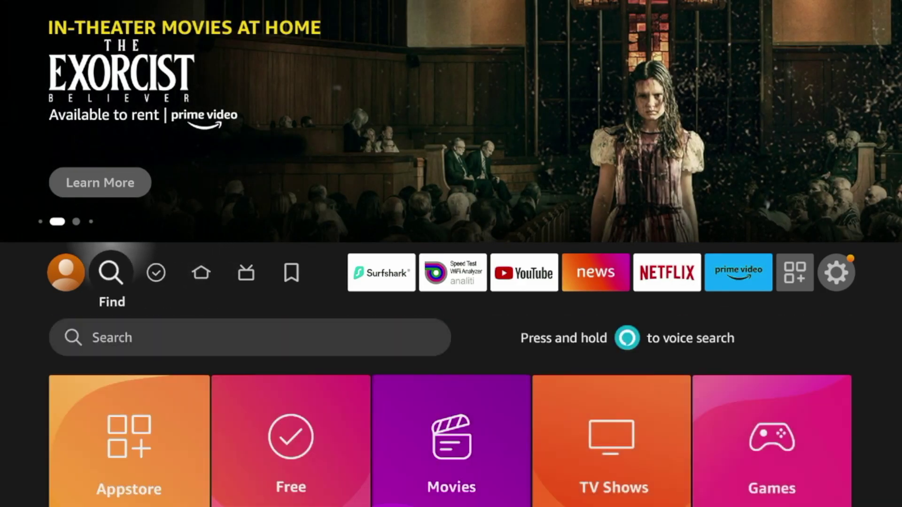
key(Down)
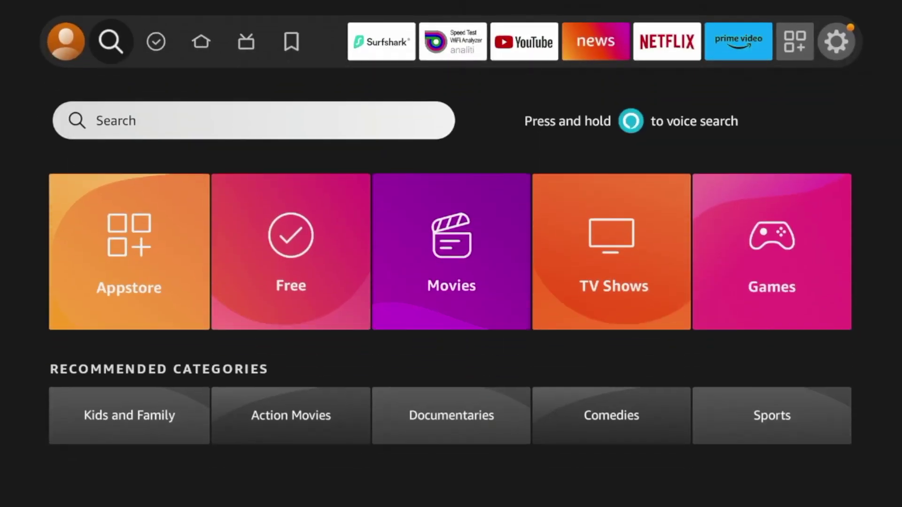
key(Return)
Step: Enter "Cyb" as the search text
key(Right)
key(Right)
key(Return)
key(Down)
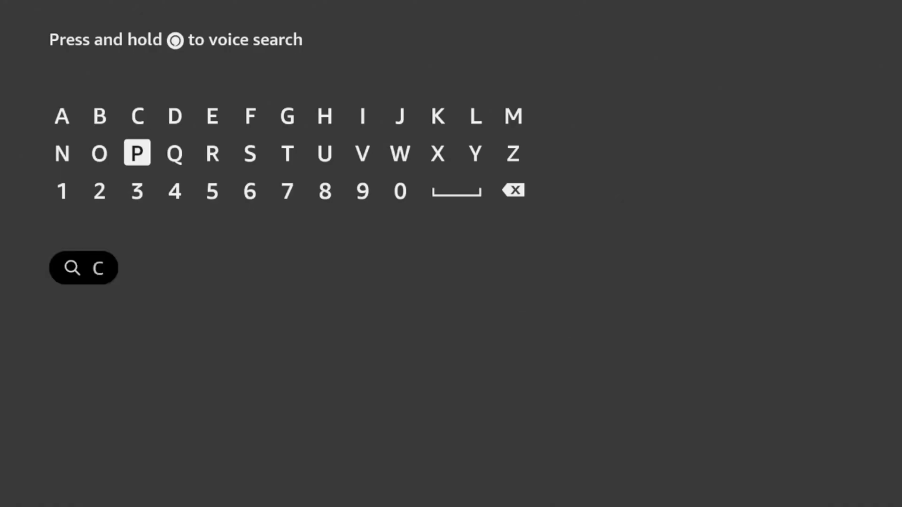
key(Right)
key(Right)
key(Right)
key(Right)
key(Right)
key(Right)
key(Right)
key(Right)
key(Right)
key(Return)
key(Up)
key(Left)
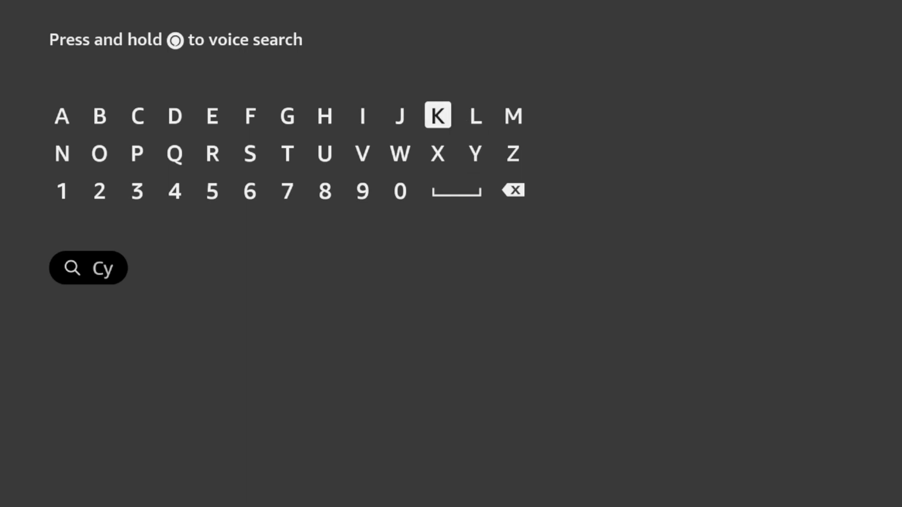
key(Left)
key(Left)
key(Left)
key(Left)
key(Left)
key(Left)
key(Left)
key(Left)
key(Left)
key(Return)
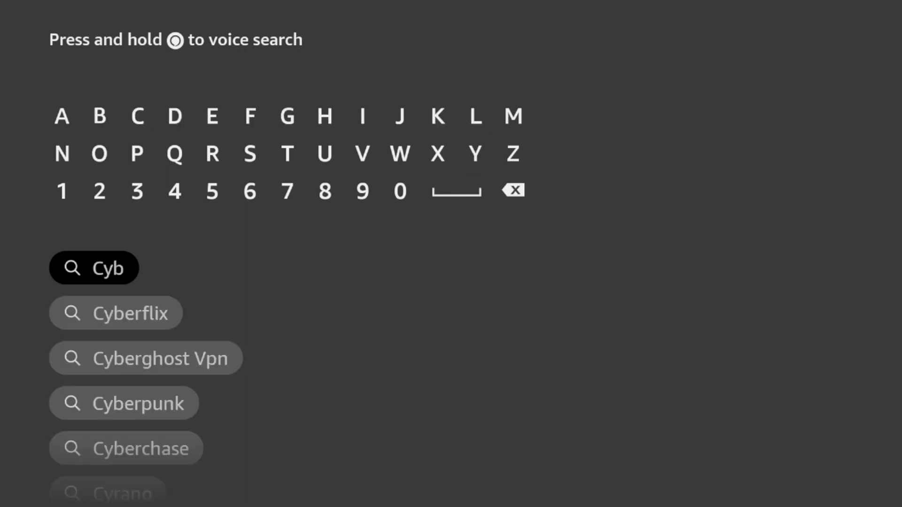
Step: Search using the suggested term "Cyberghost Vpn"
key(Right)
key(Down)
key(Down)
key(Down)
key(Down)
key(Down)
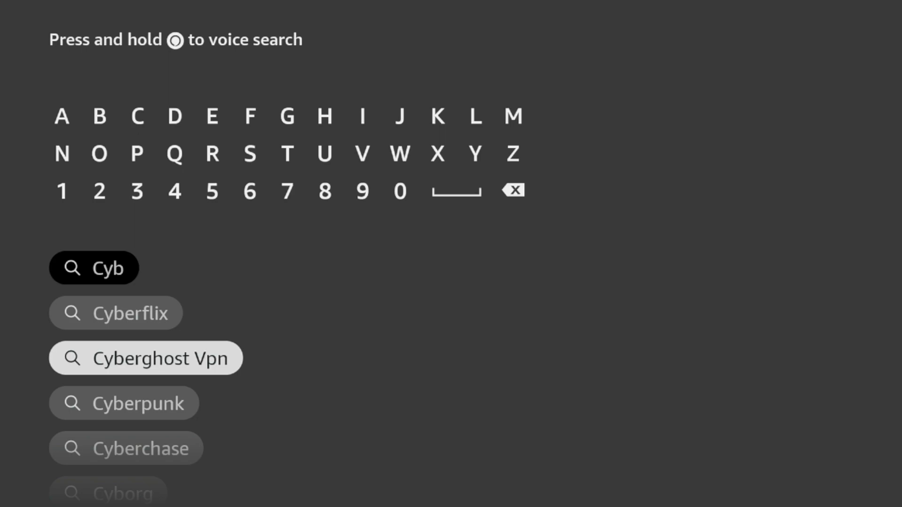
key(Return)
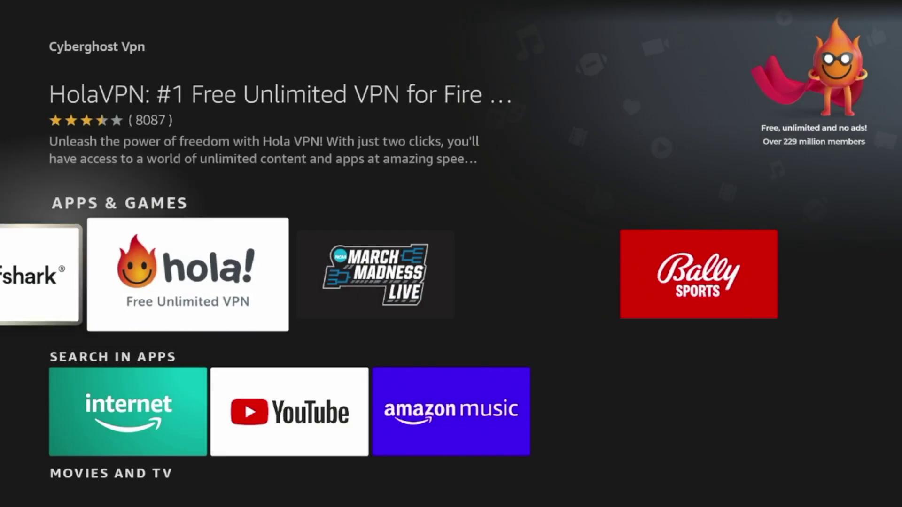
Step: Select the CyberGhost VPN app among the search results and download it from its details page
key(Left)
key(Left)
key(Left)
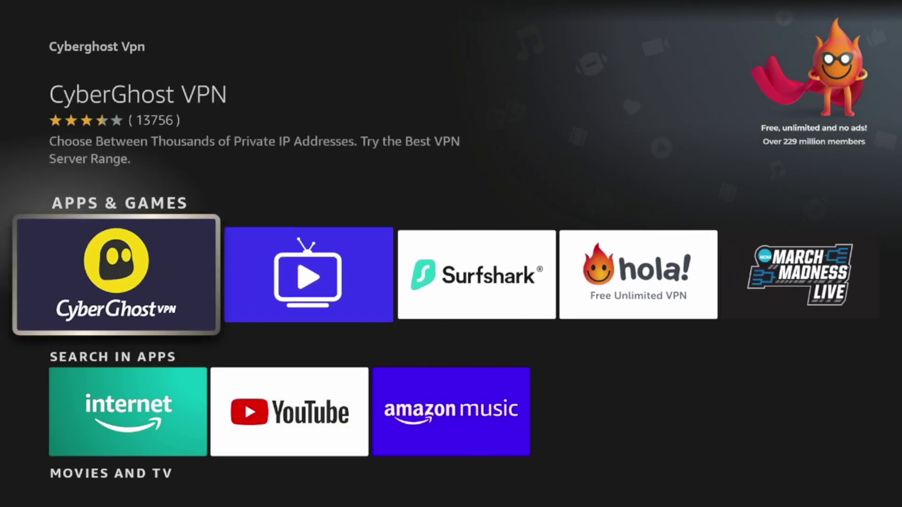
key(Right)
key(Left)
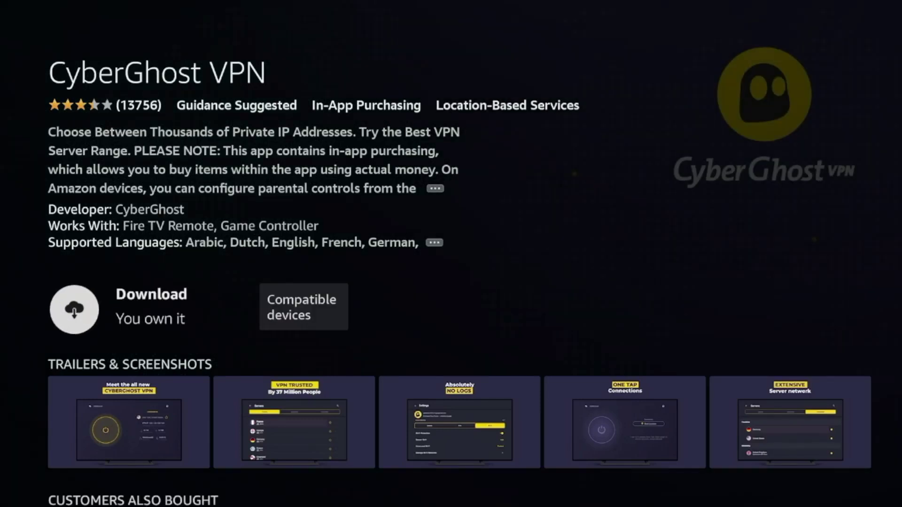
key(Return)
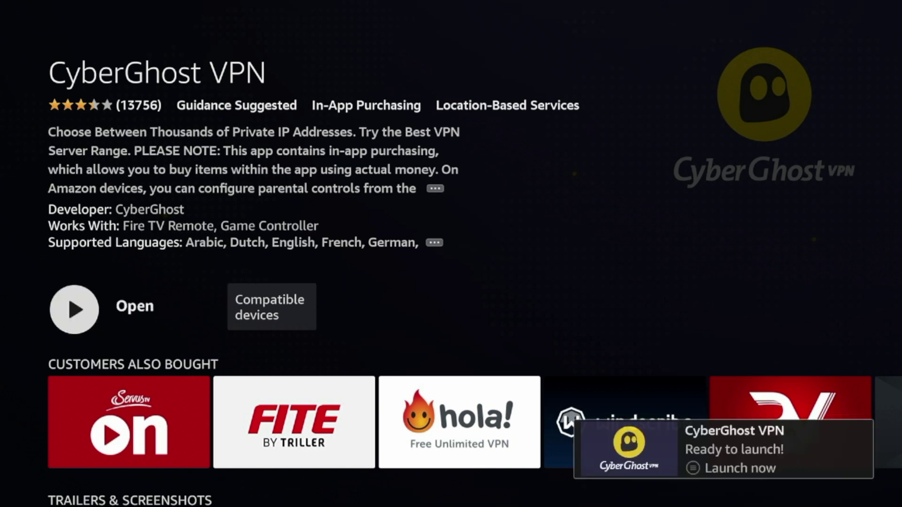
Step: Return to the home screen and open the full Your Apps & Channels list
key(Home)
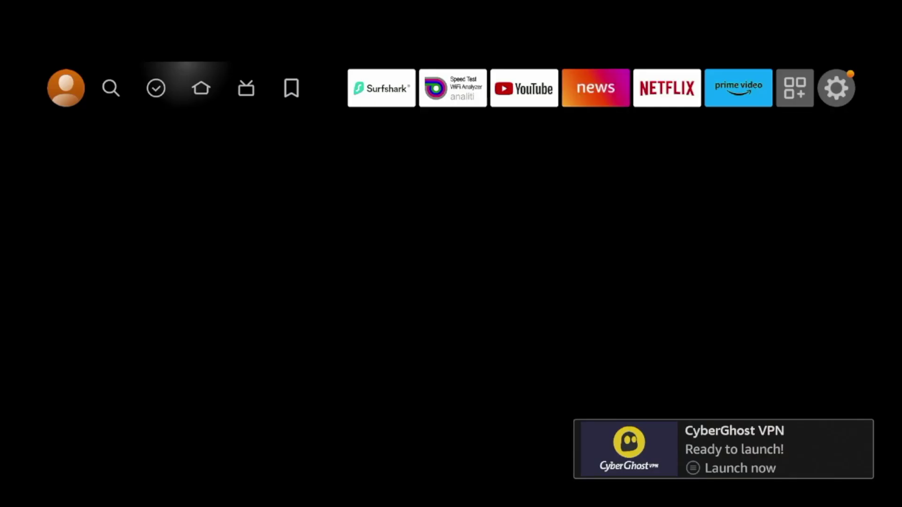
key(Right)
key(Right)
key(Right)
key(Right)
key(Right)
key(Right)
key(Right)
key(Right)
key(Right)
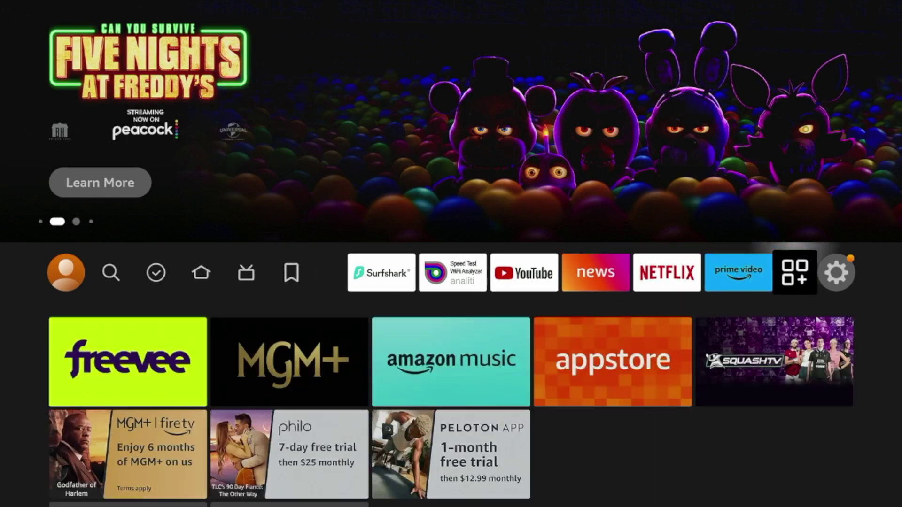
key(Right)
key(Left)
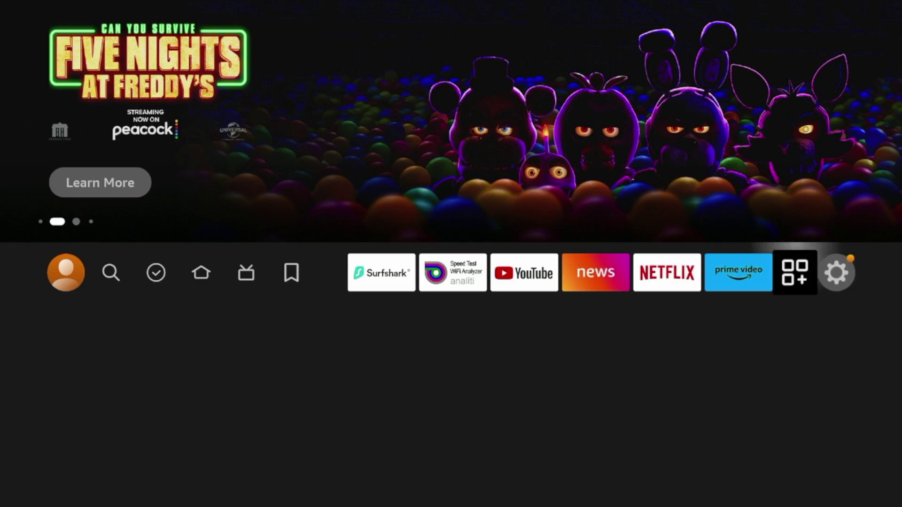
key(Return)
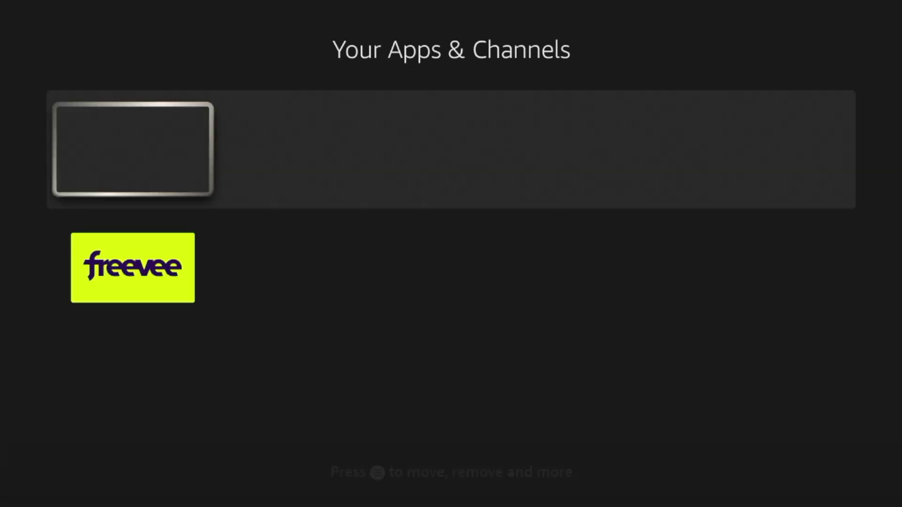
Step: Move the CyberGhost VPN app to the front of the apps list and leave the list
key(Down)
key(Down)
key(Down)
key(Down)
key(Down)
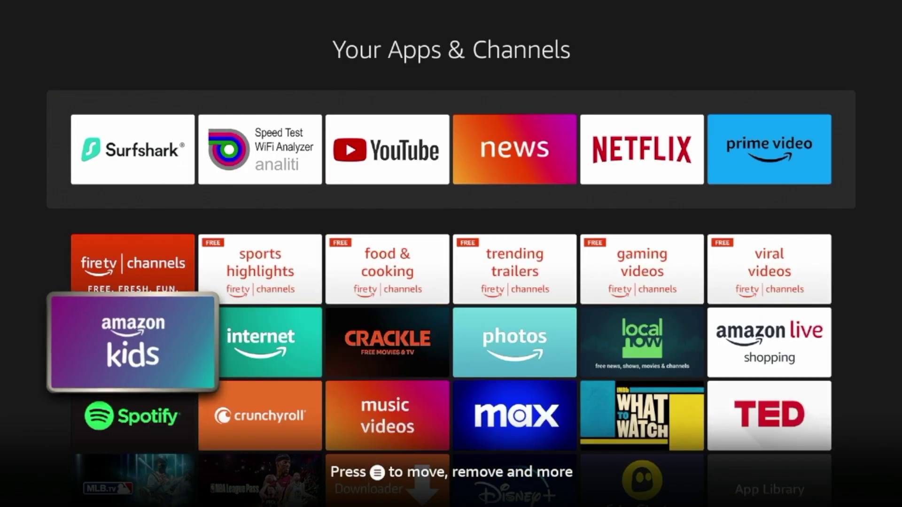
key(Right)
key(Right)
key(Right)
key(Right)
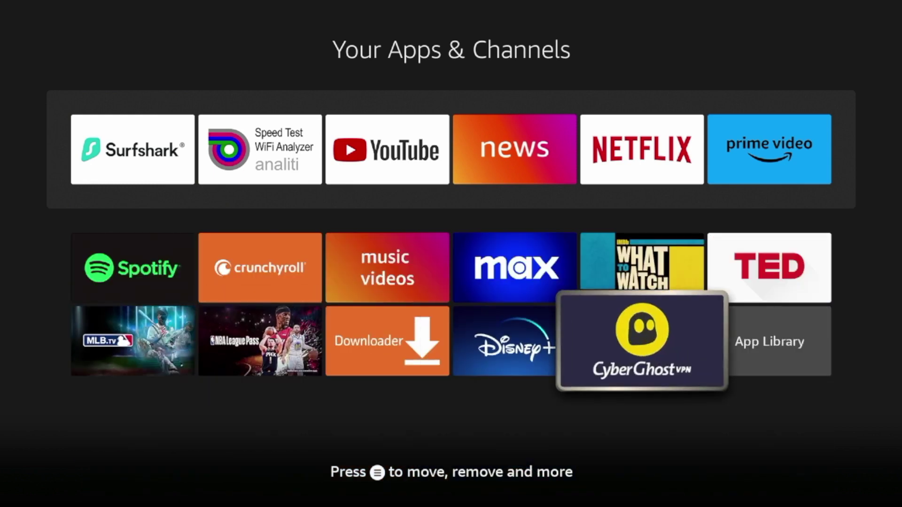
key(Menu)
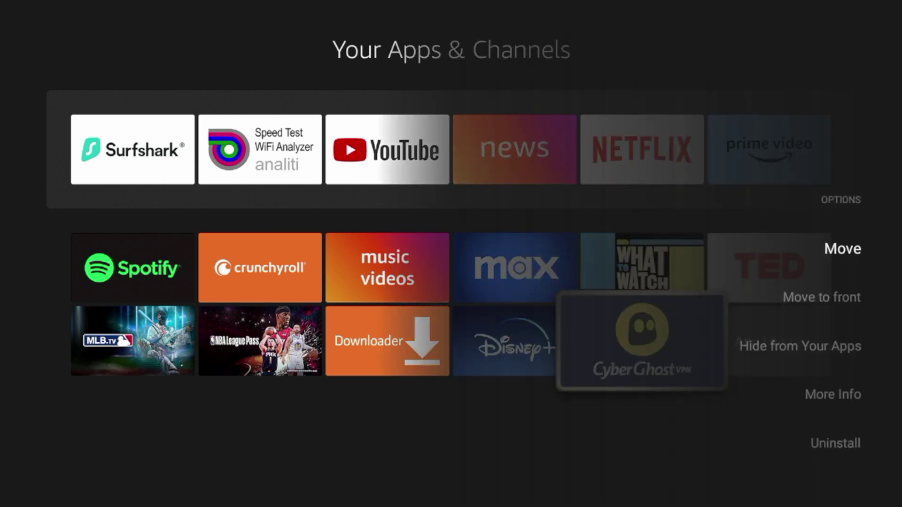
key(Down)
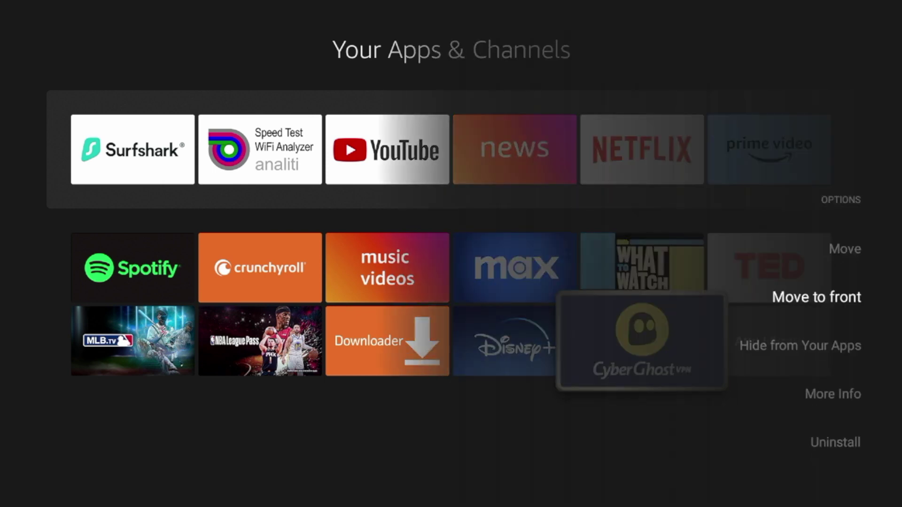
key(Return)
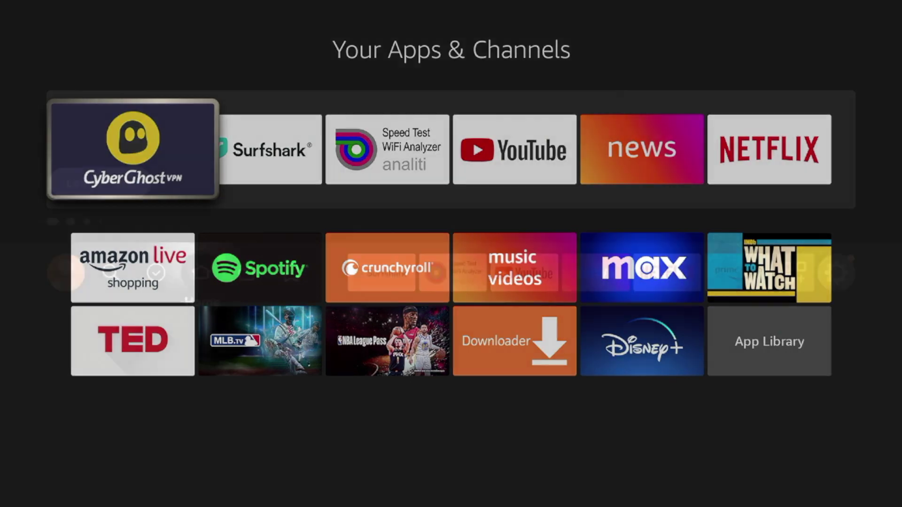
key(Escape)
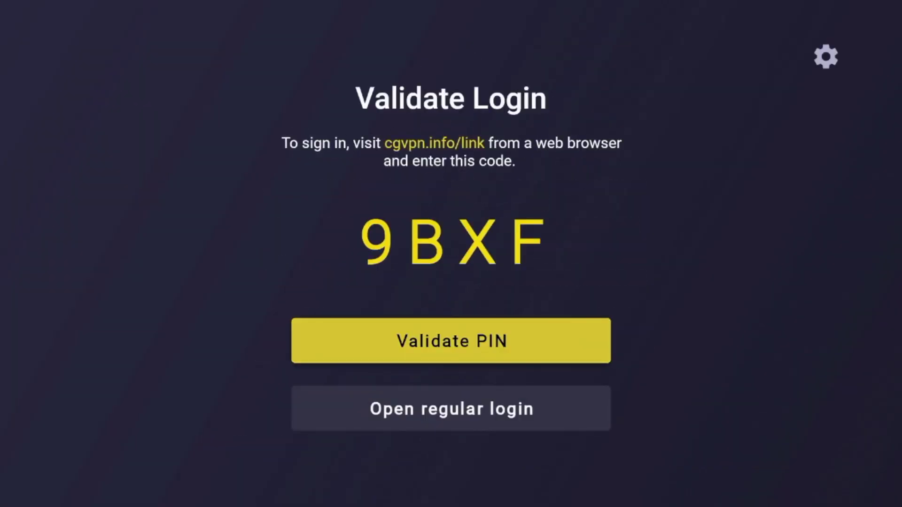
Step: Validate the CyberGhost sign-in PIN and agree to add the VPN to the device settings
key(Down)
key(Up)
key(Down)
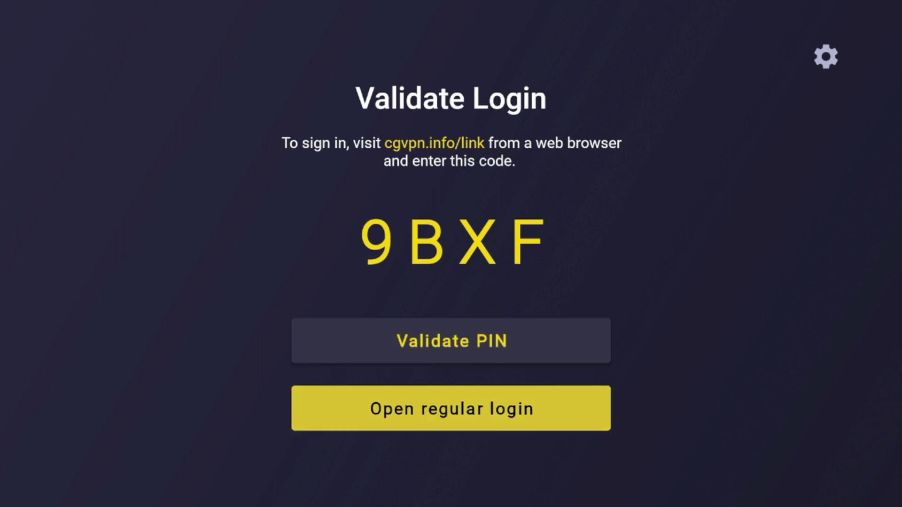
key(Up)
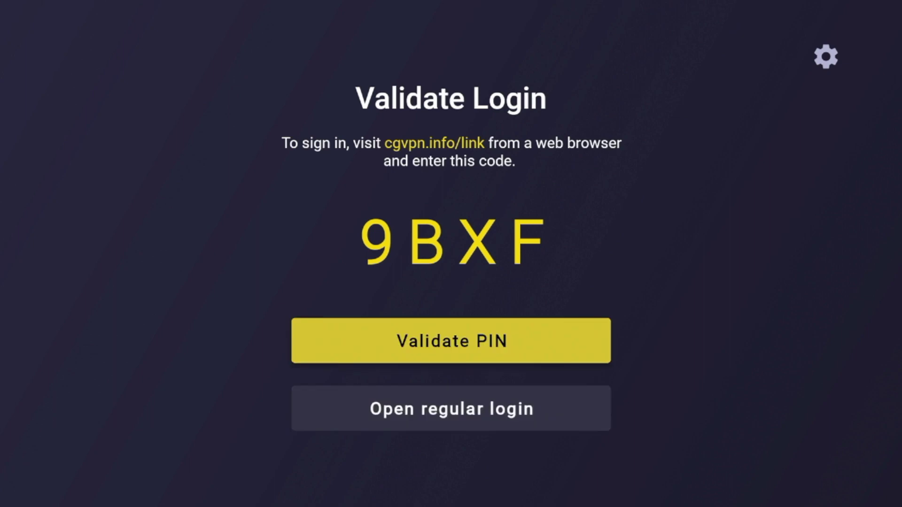
key(Return)
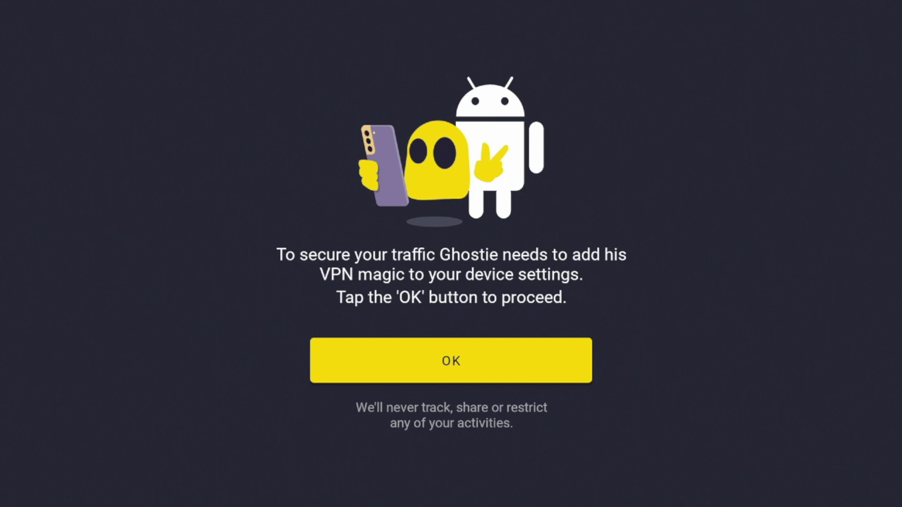
key(Return)
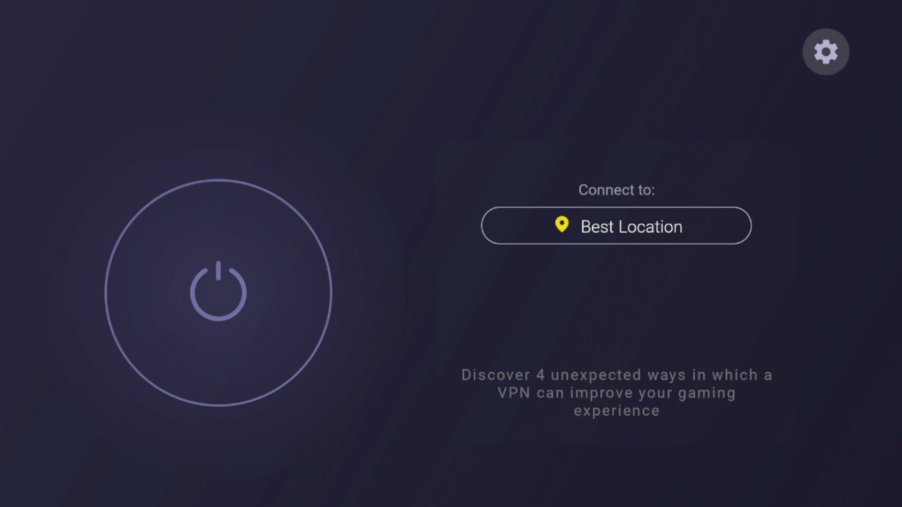
Step: Connect the VPN to the Best Location server
key(Down)
key(Left)
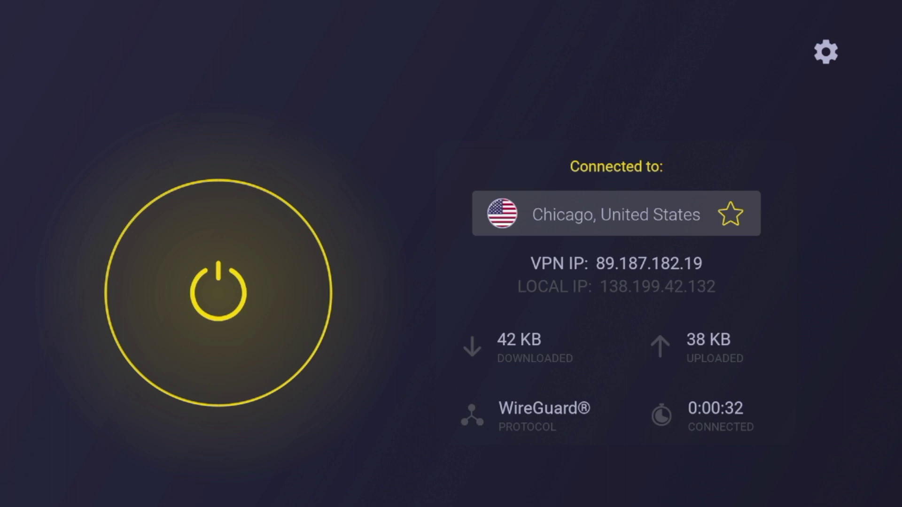
Step: Open the CyberGhost settings and look through the General options down to the legal and policy entries
key(Up)
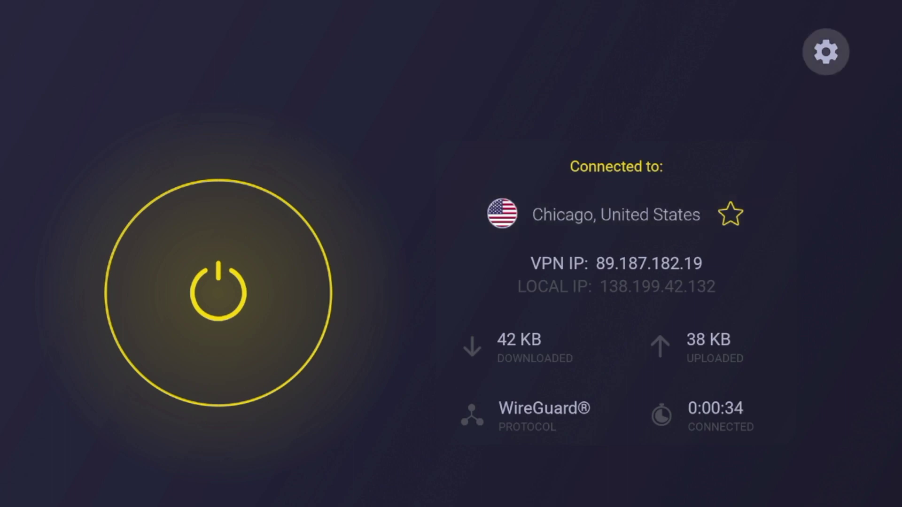
key(Return)
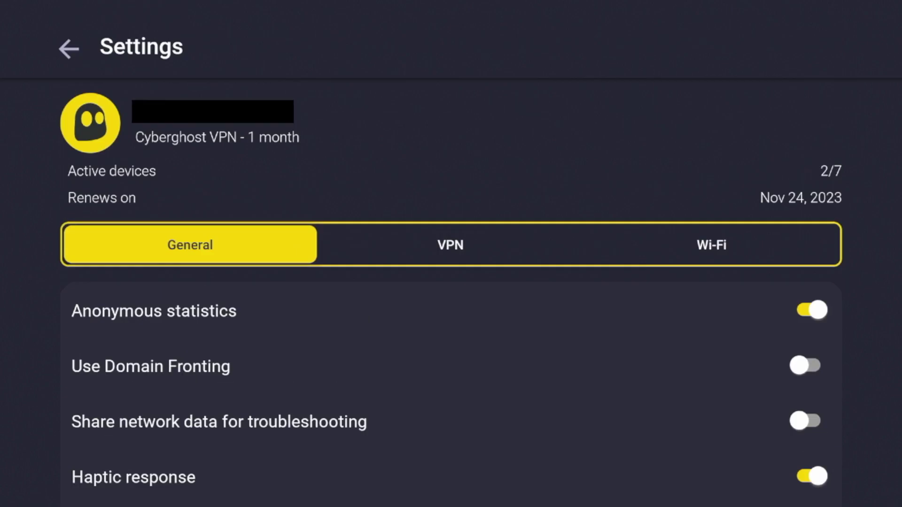
key(Down)
key(Up)
key(Down)
key(Down)
key(Down)
key(Down)
key(Down)
key(Down)
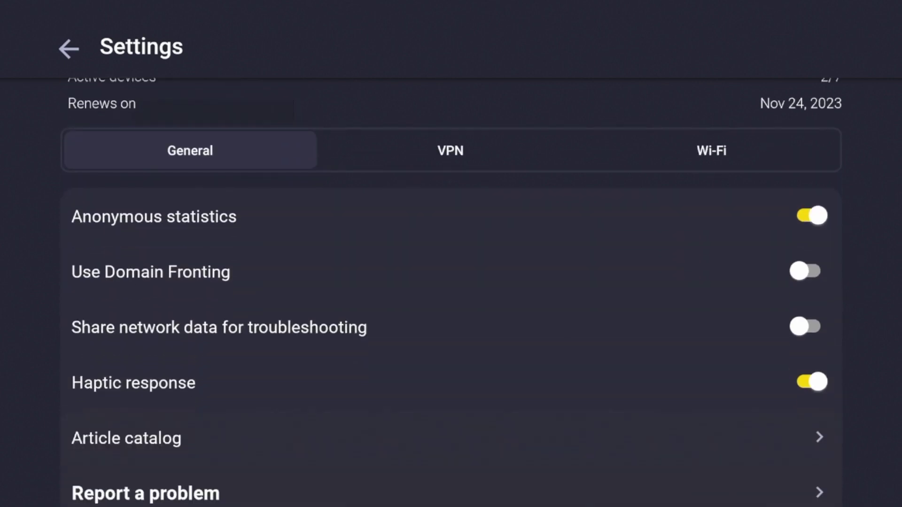
key(Down)
key(Down)
key(Down)
key(Up)
key(Up)
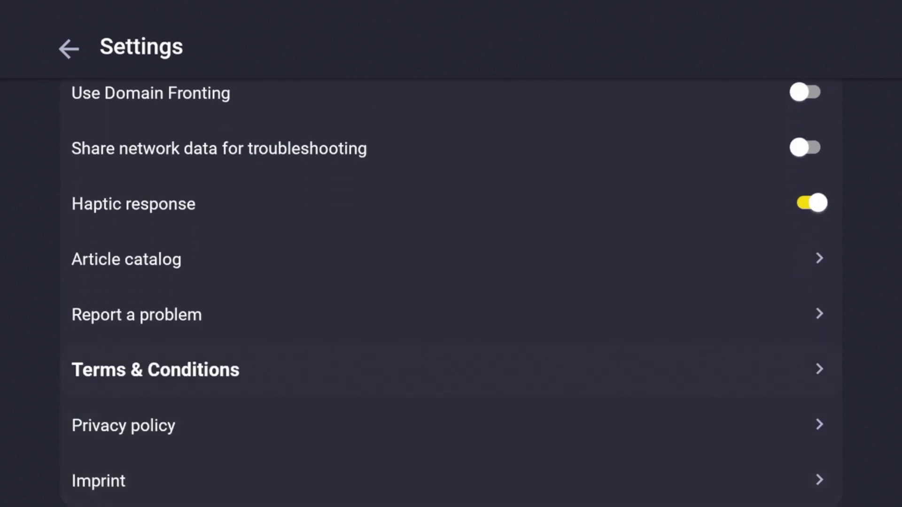
key(Up)
key(Up)
key(Up)
key(Up)
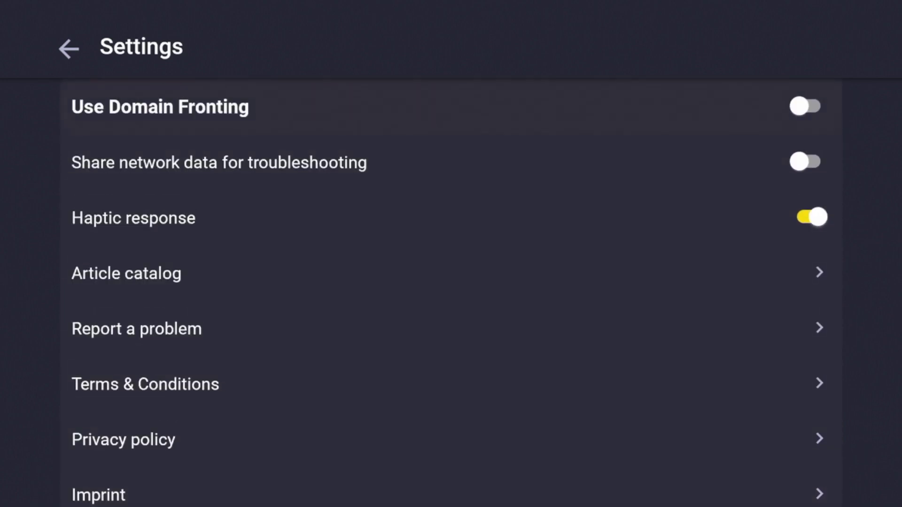
key(Up)
key(Up)
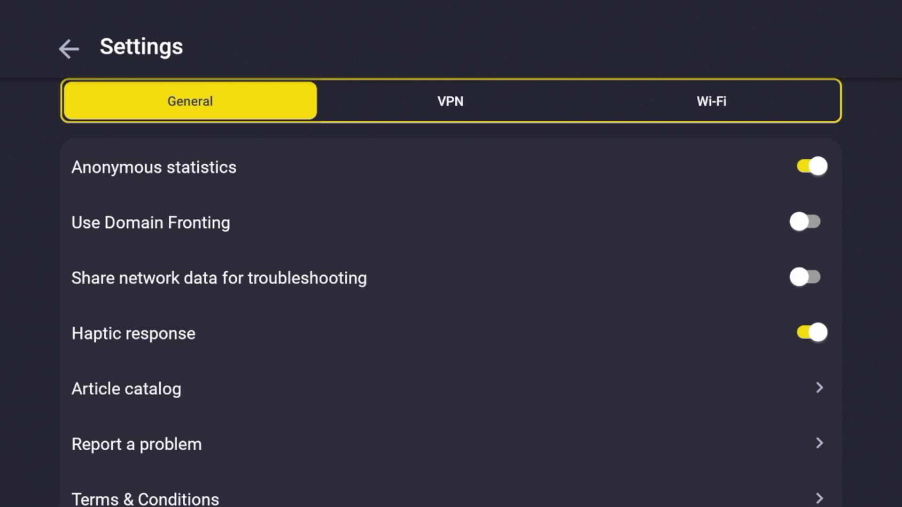
key(Down)
key(Up)
Step: Set the VPN protocol to WireGuard in the VPN settings
key(Right)
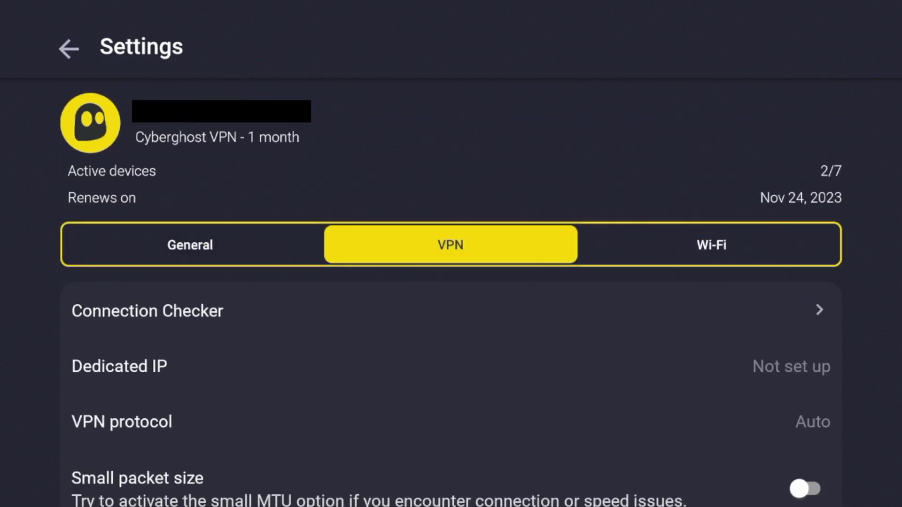
key(Down)
key(Down)
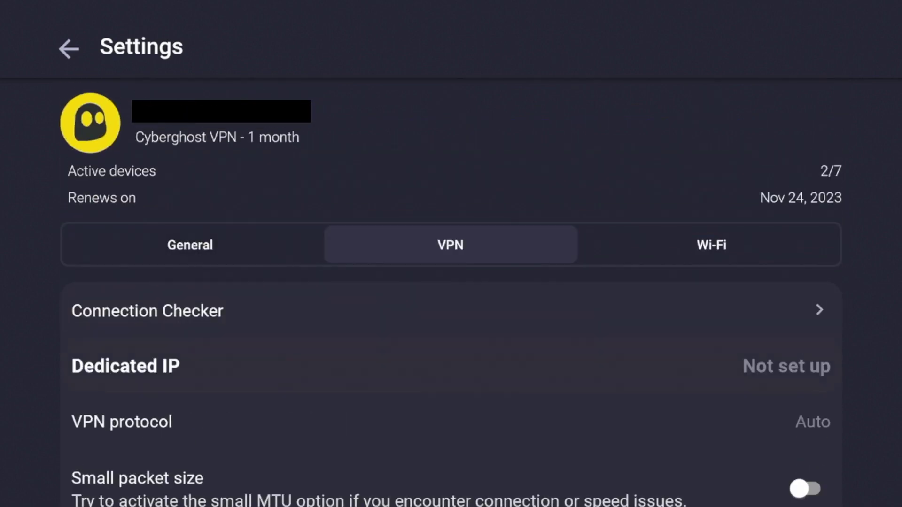
key(Down)
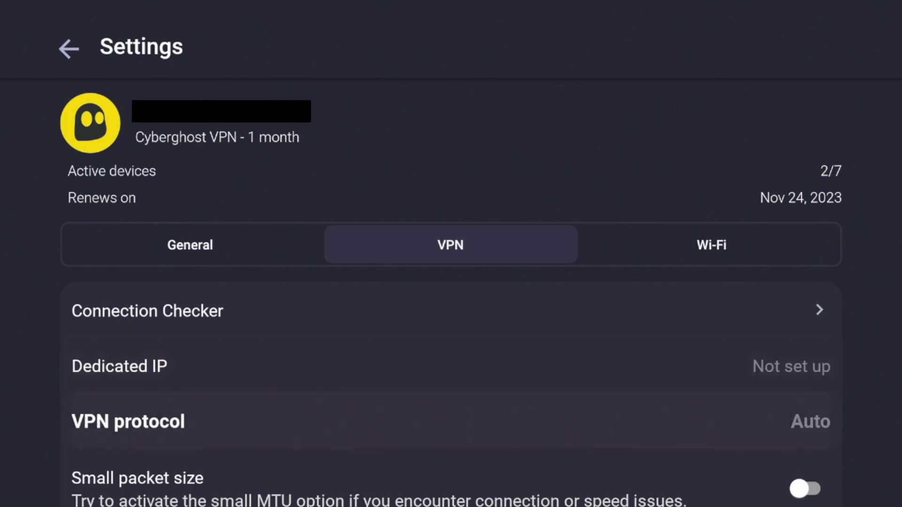
key(Return)
key(Down)
key(Down)
key(Up)
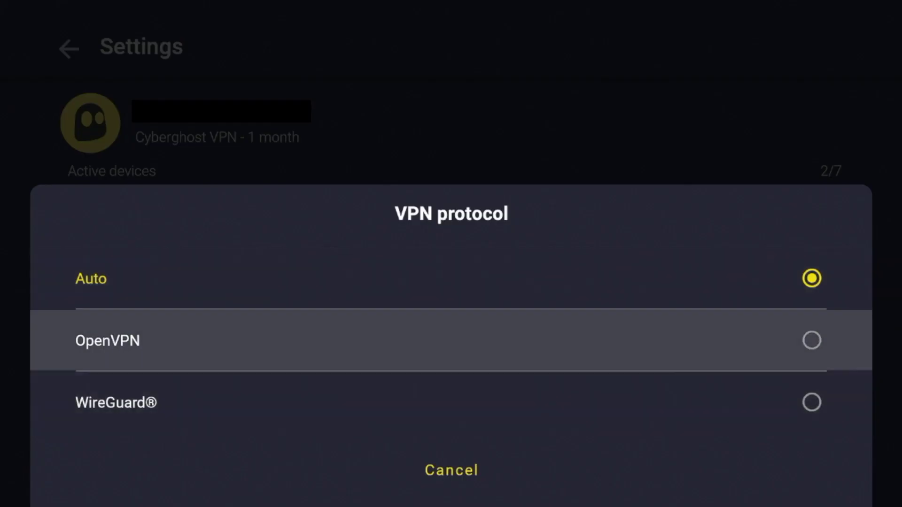
key(Down)
key(Down)
key(Up)
key(Up)
key(Down)
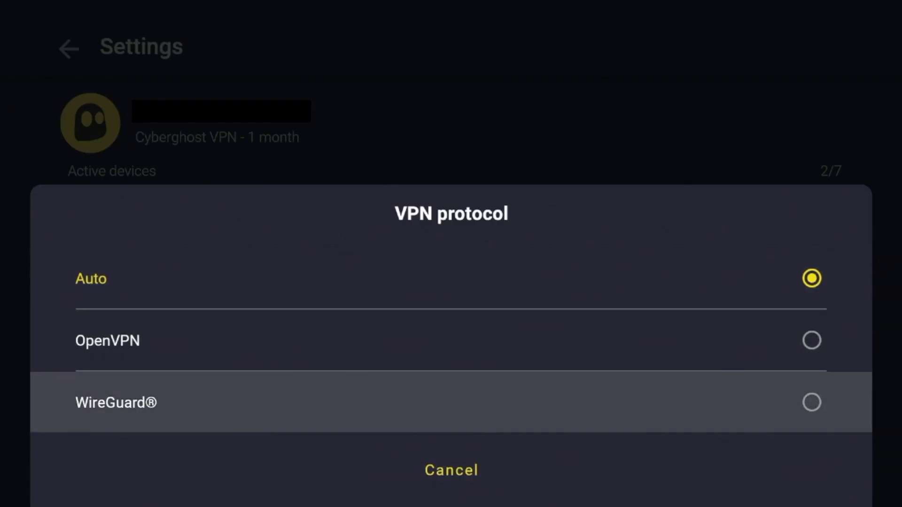
key(Return)
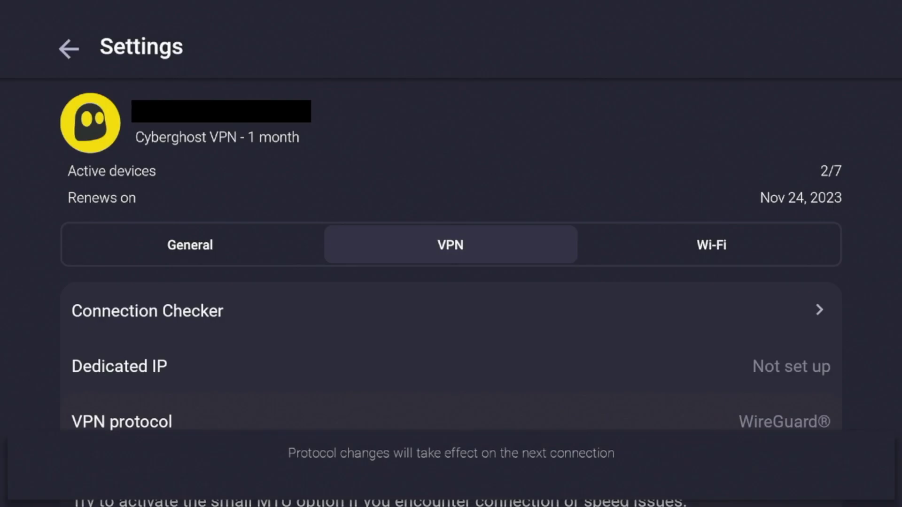
Step: Review the remaining VPN options, including Small packet size, Use random port, Content Blocker and App Split Tunnel
key(Down)
key(Down)
key(Down)
key(Down)
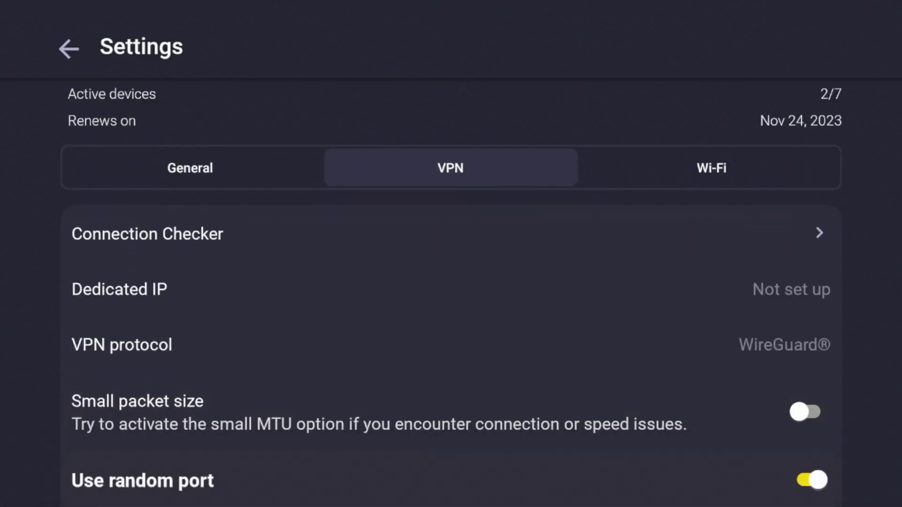
key(Up)
key(Up)
key(Down)
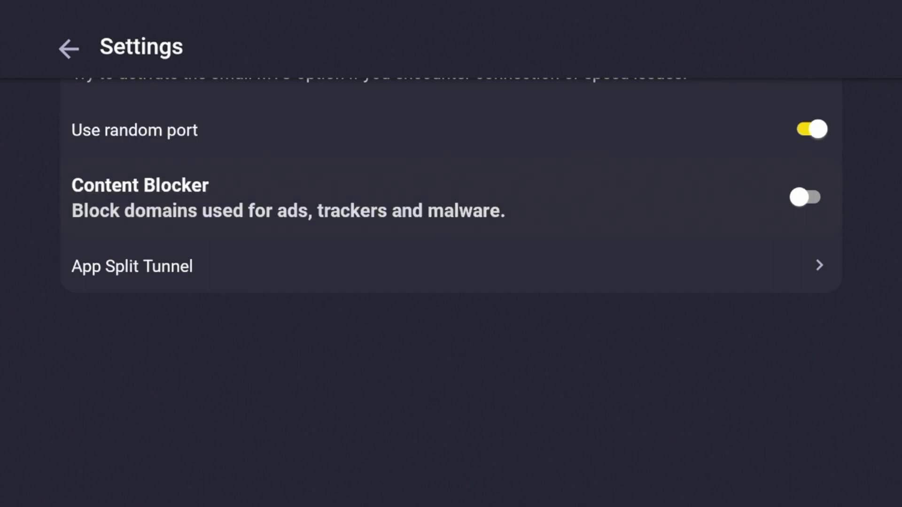
key(Down)
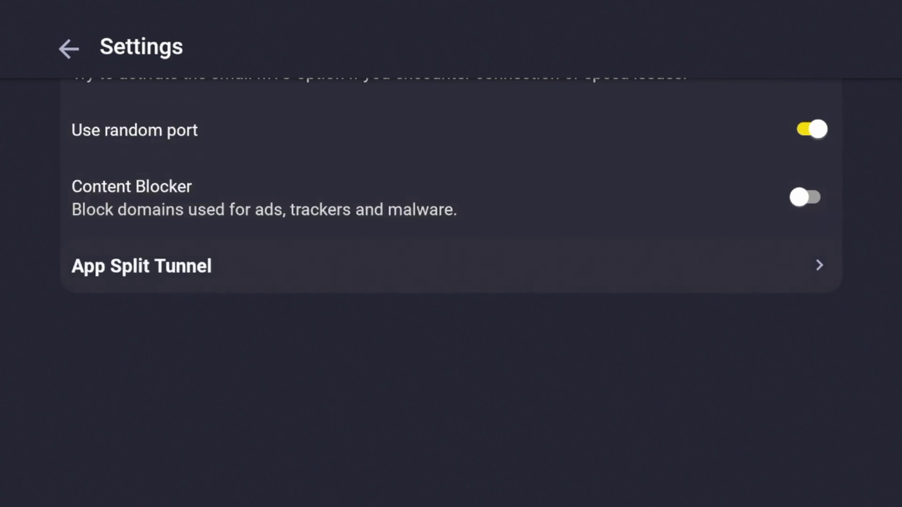
key(Up)
key(Up)
key(Up)
key(Up)
key(Up)
key(Up)
key(Up)
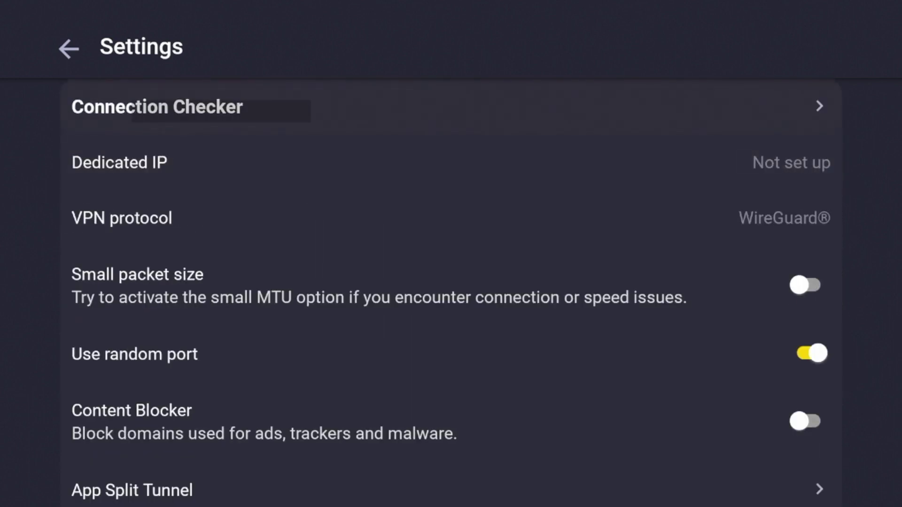
Step: Check the Wi-Fi Protection setting and look through the VPN and General options once more
key(Right)
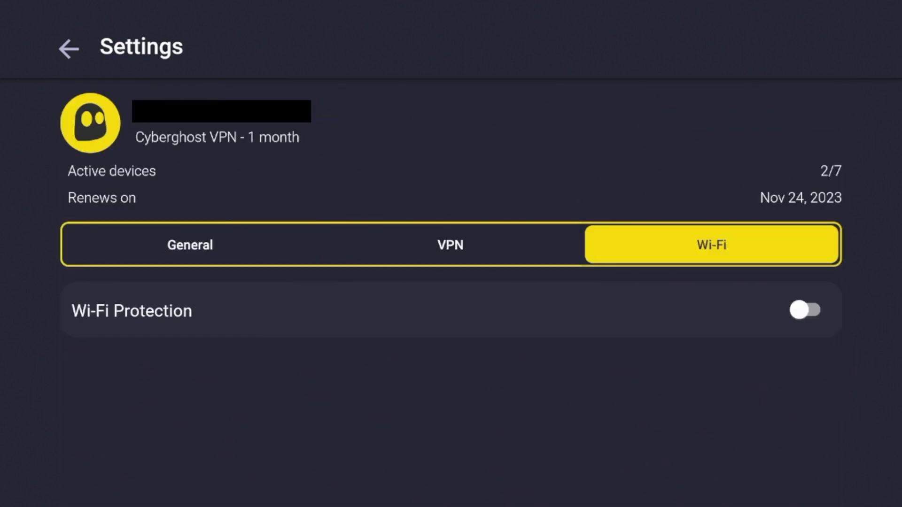
key(Left)
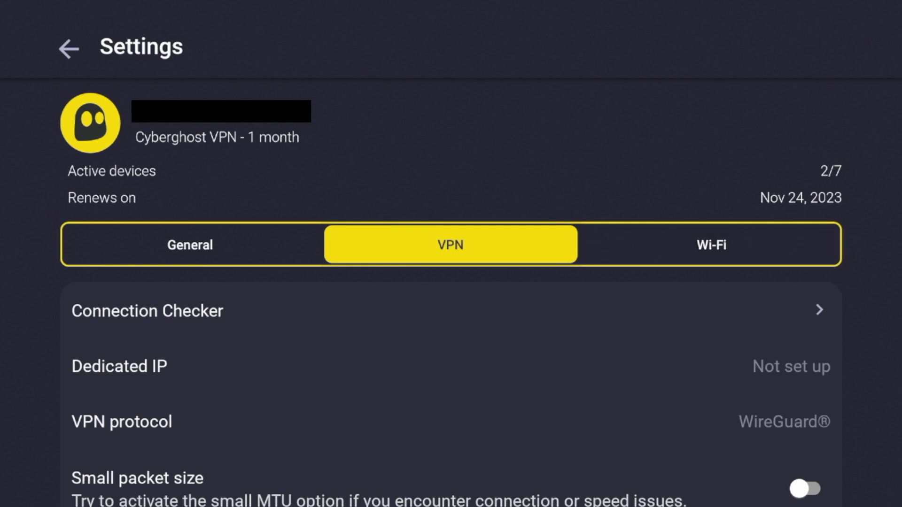
key(Down)
key(Down)
key(Down)
key(Down)
key(Down)
key(Down)
key(Down)
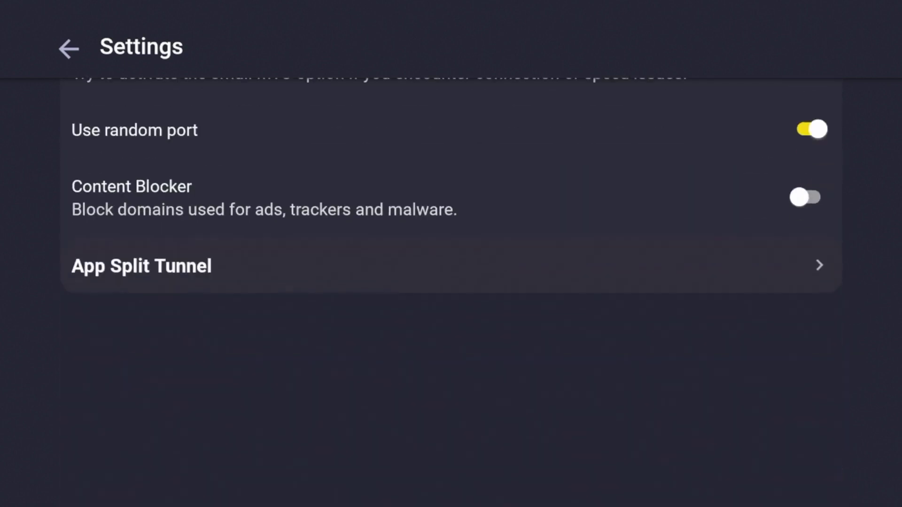
key(Up)
key(Up)
key(Up)
key(Up)
key(Up)
key(Up)
key(Up)
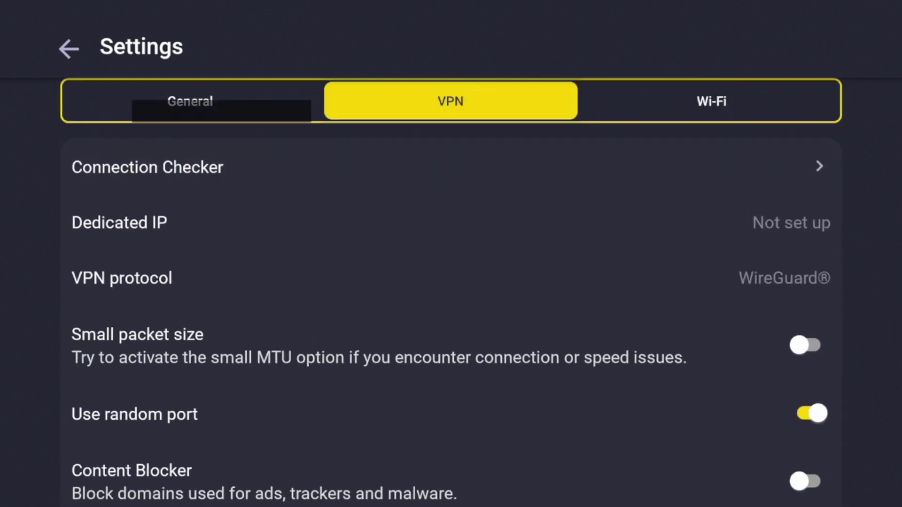
key(Left)
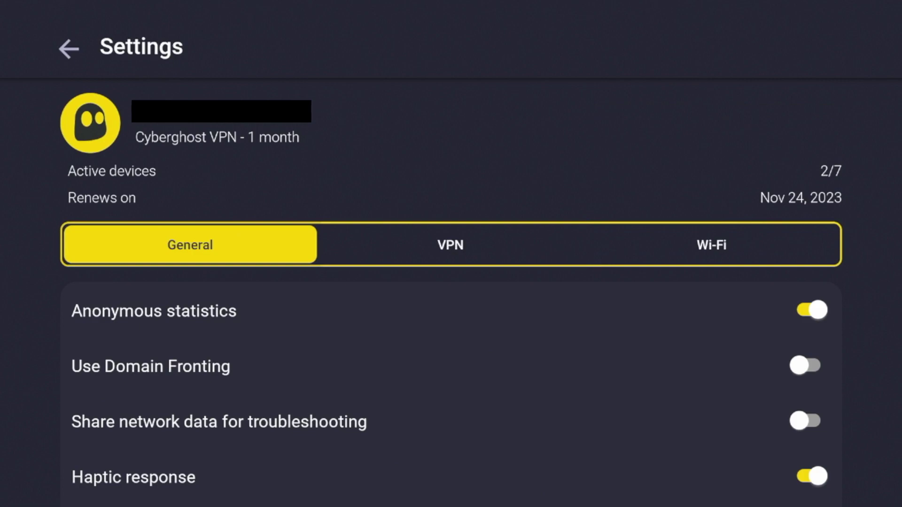
key(Down)
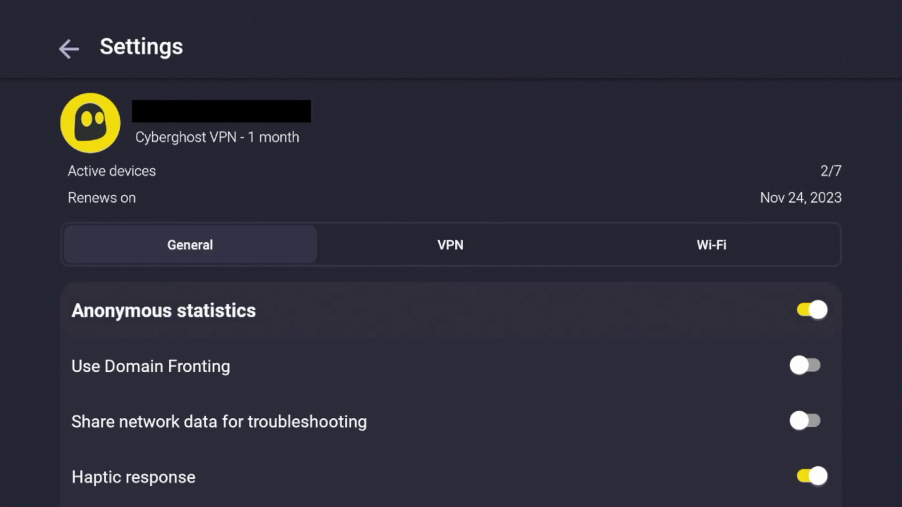
Step: Return to the Fire TV home screen and open the full Your Apps & Channels list
key(Home)
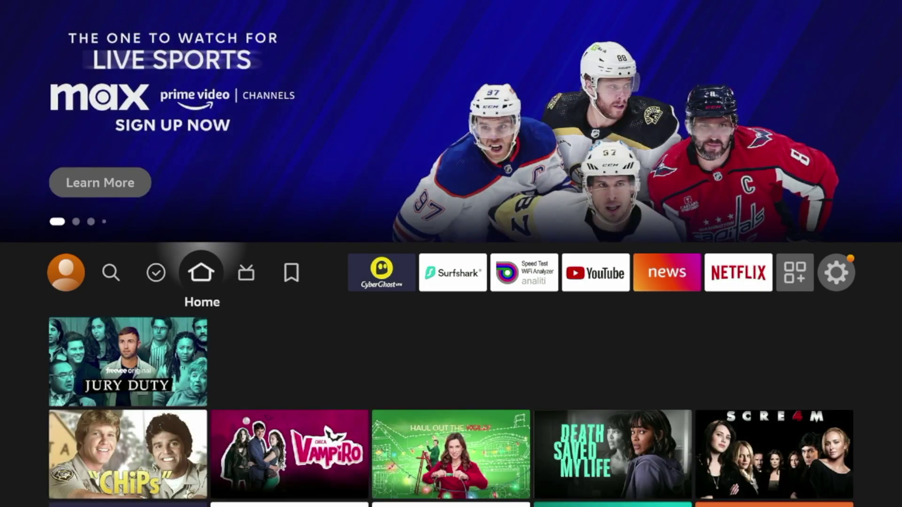
key(Right)
key(Right)
key(Right)
key(Right)
key(Right)
key(Right)
key(Right)
key(Right)
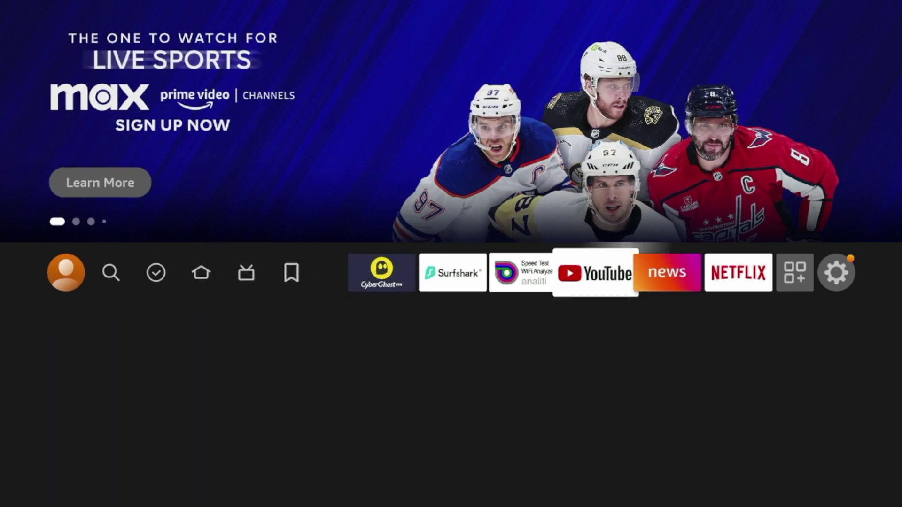
key(Right)
key(Return)
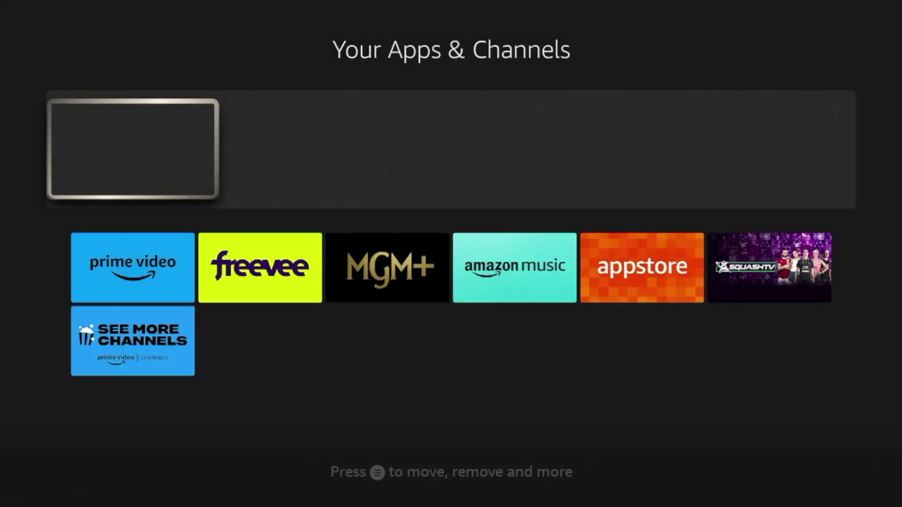
Step: Switch to the Amazon Silk browser and load the last visited dnsleaktest.com page to check the IP address and location
key(Down)
key(Down)
key(Down)
key(Right)
key(Right)
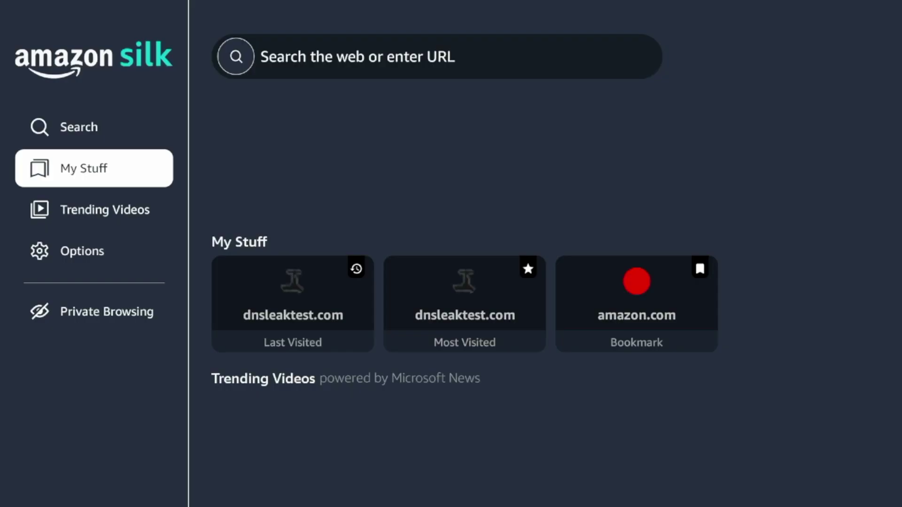
key(Right)
key(Right)
key(Left)
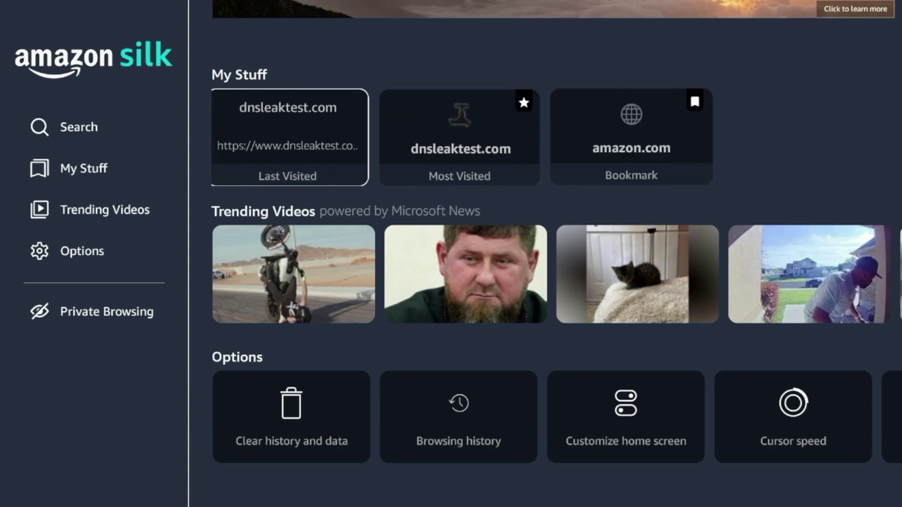
key(Return)
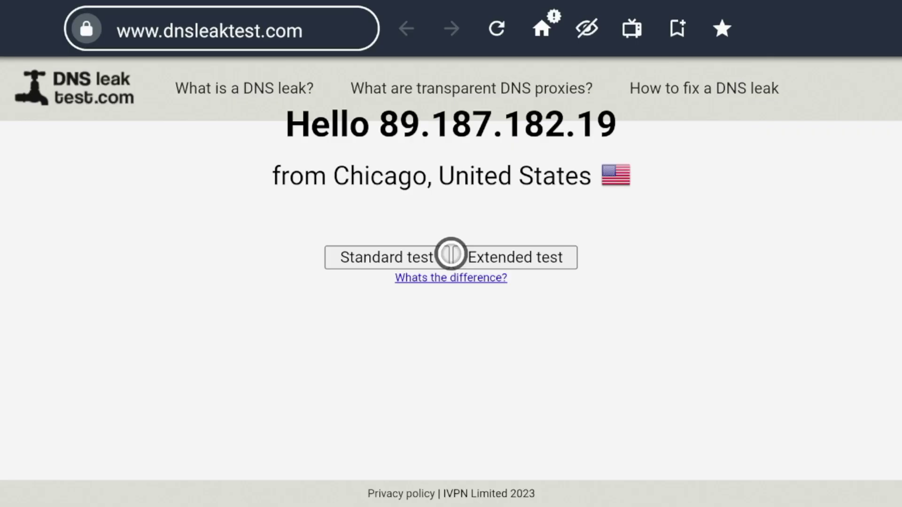
key(Up)
key(Down)
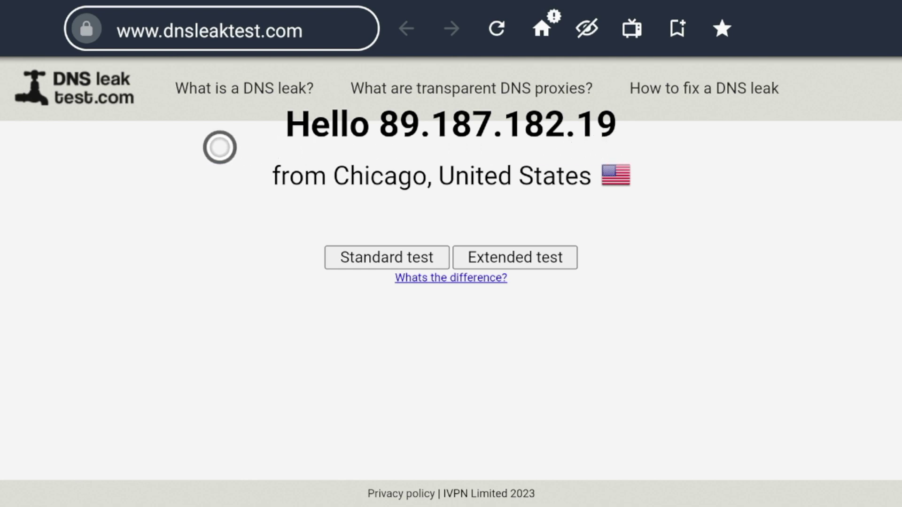
Step: Switch back to CyberGhost from the home screen, leave its settings and disconnect the VPN
key(Home)
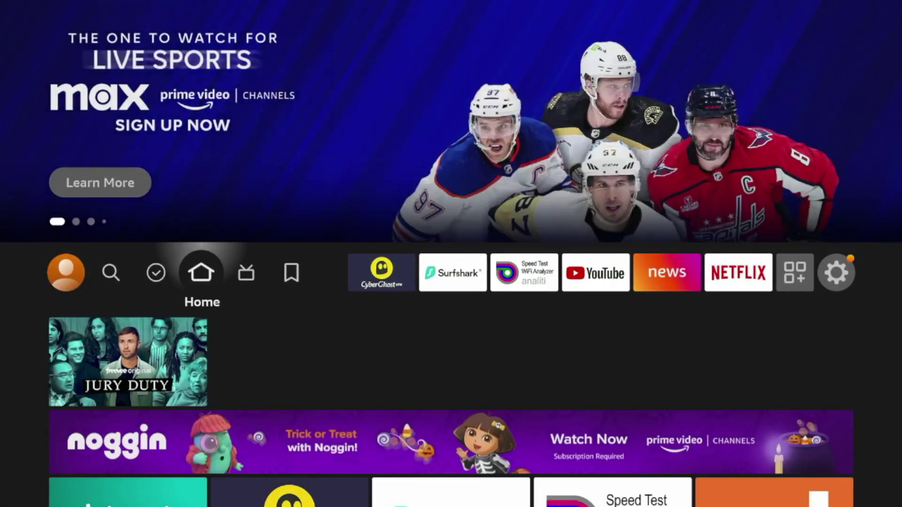
key(Right)
key(Right)
key(Right)
key(Return)
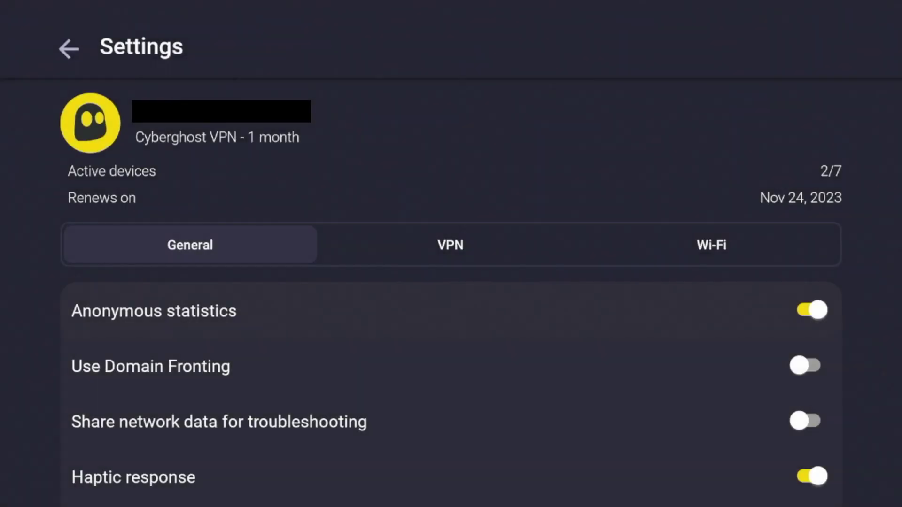
key(Up)
key(Return)
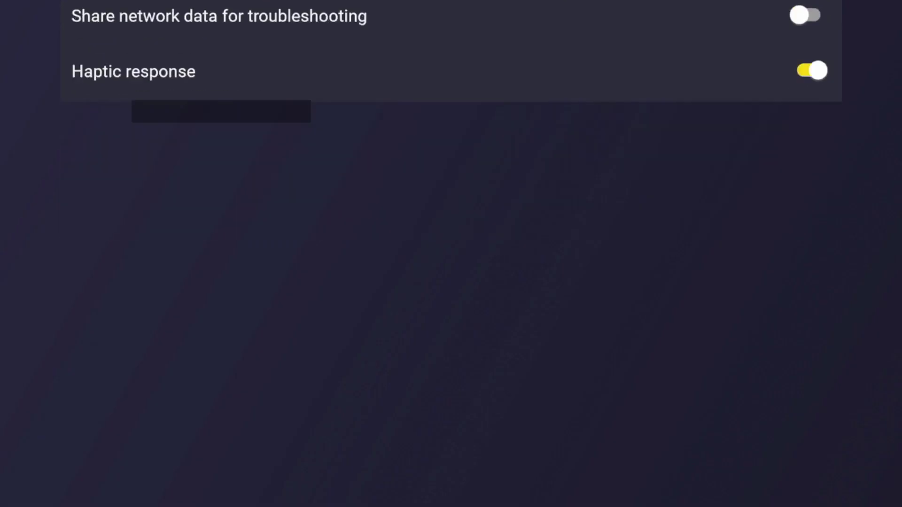
key(Return)
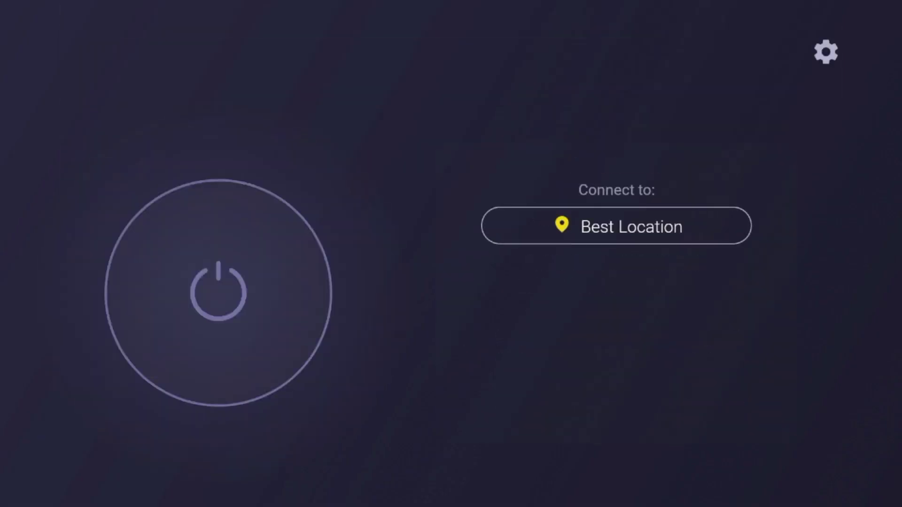
key(Right)
Step: Return to the home screen and switch to the Surfshark app
key(Home)
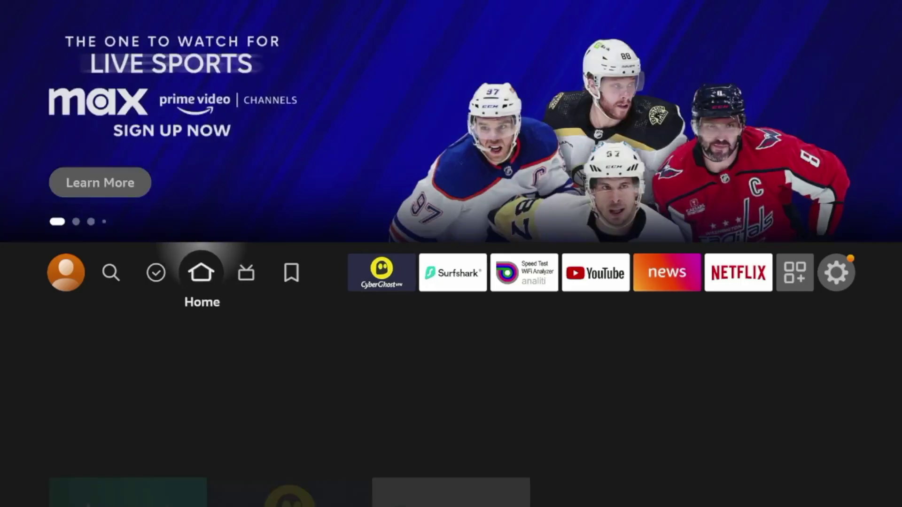
key(Right)
key(Right)
key(Right)
key(Right)
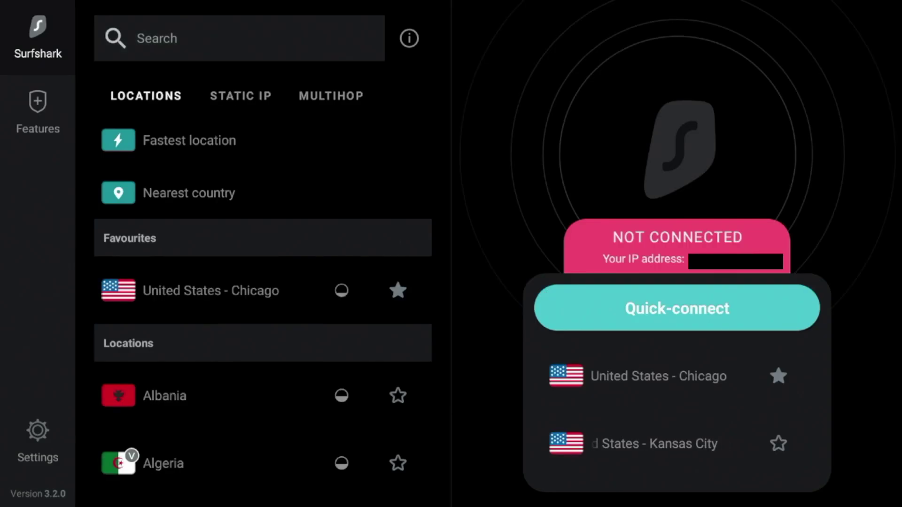
Step: Connect the VPN with Quick-connect and look over the start of the location list
key(Return)
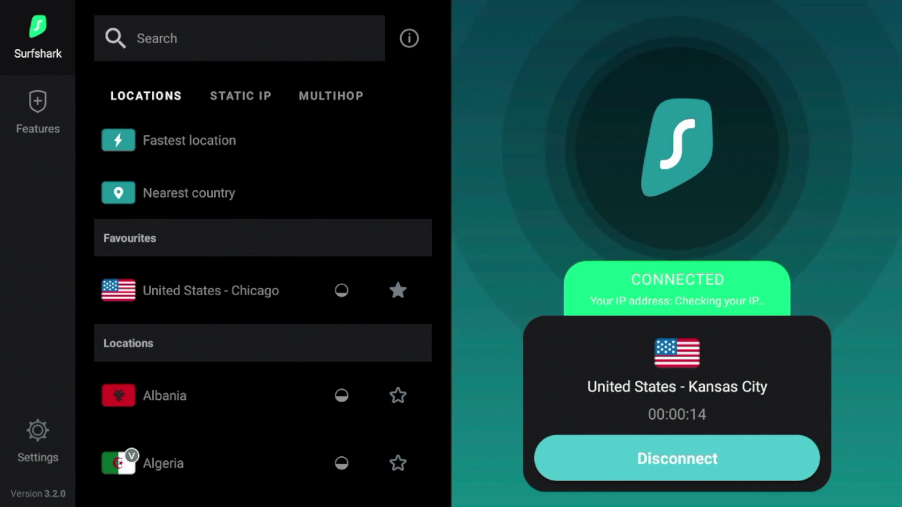
key(Left)
key(Left)
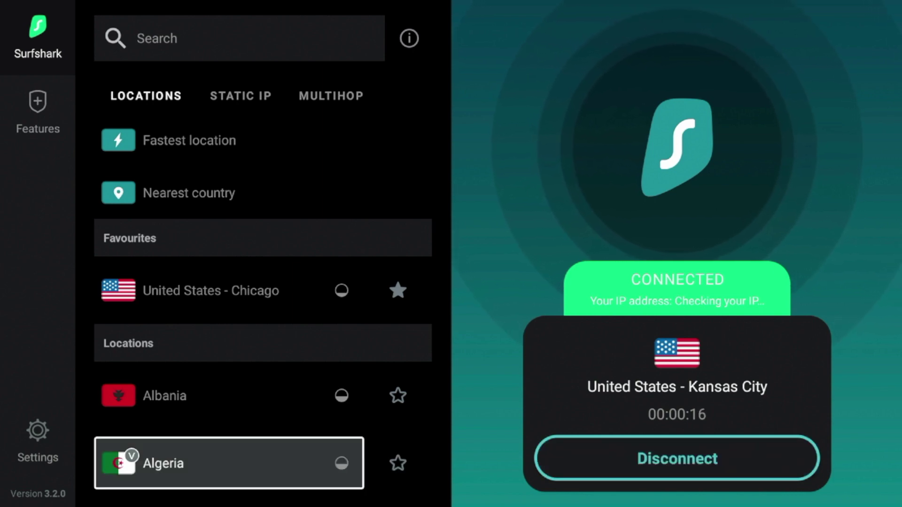
key(Up)
key(Left)
key(Up)
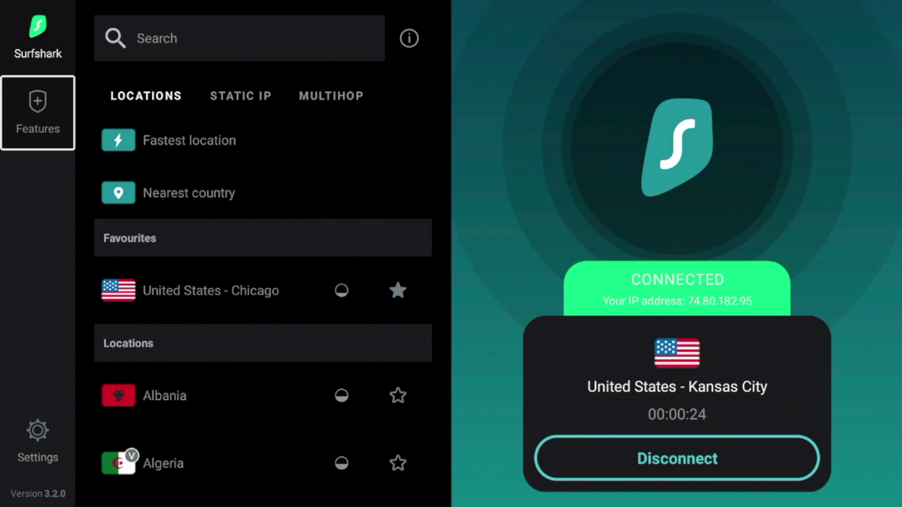
Step: Browse further down the location list to examine the available VPN server countries
key(Right)
key(Left)
key(Left)
key(Down)
key(Down)
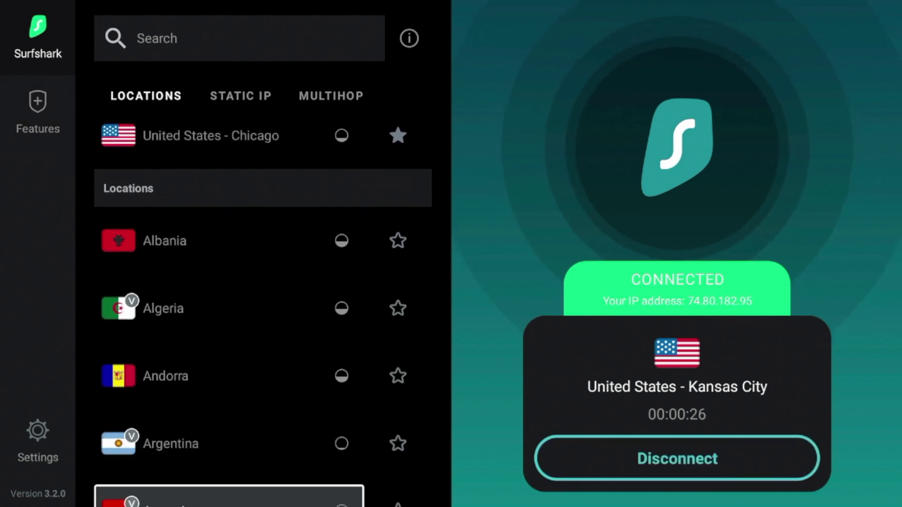
key(Up)
key(Up)
key(Up)
key(Left)
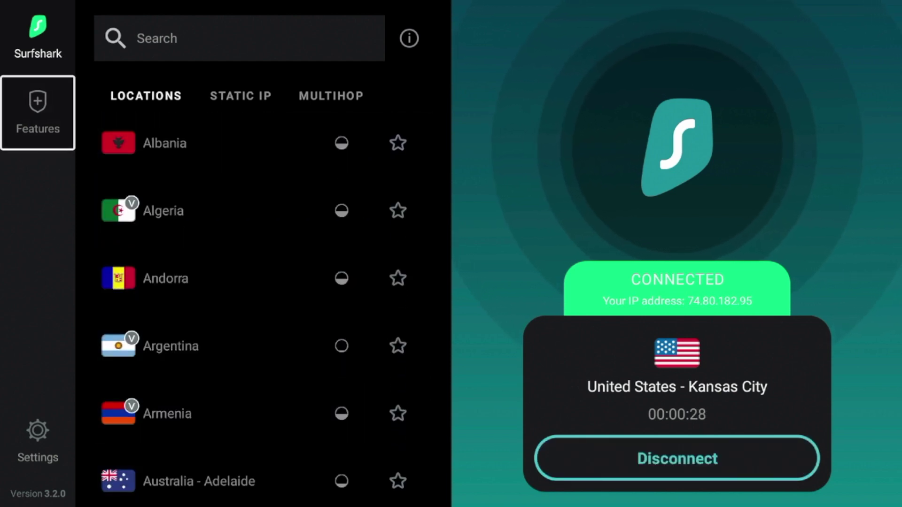
Step: Open the Features page and review the CleanWeb and Bypasser options
key(Right)
key(Left)
key(Down)
key(Up)
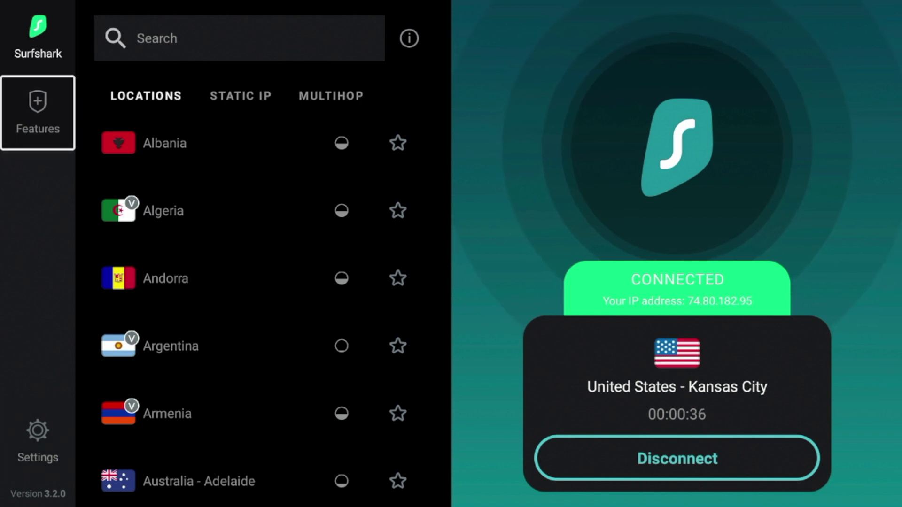
key(Return)
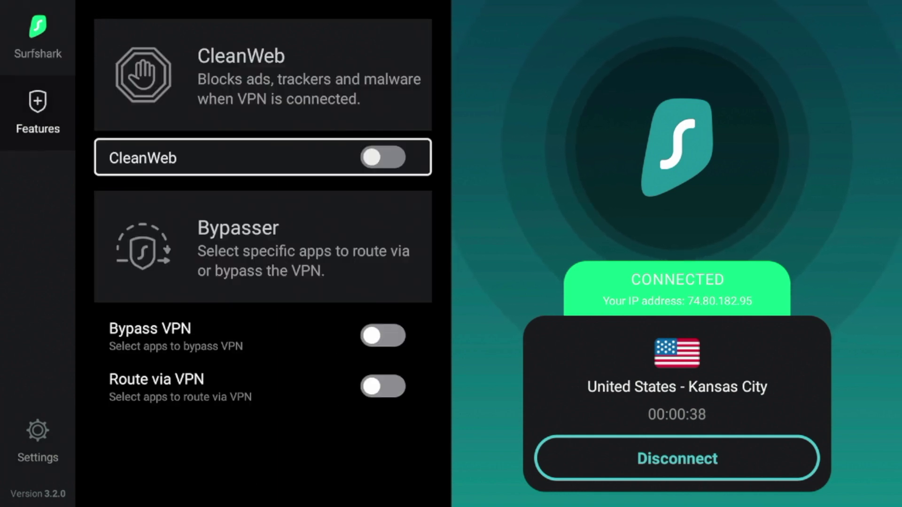
key(Down)
key(Up)
Step: Open the VPN settings and review the Quick-connect location, Auto-connect, Kill switch and Protocol entries
key(Left)
key(Down)
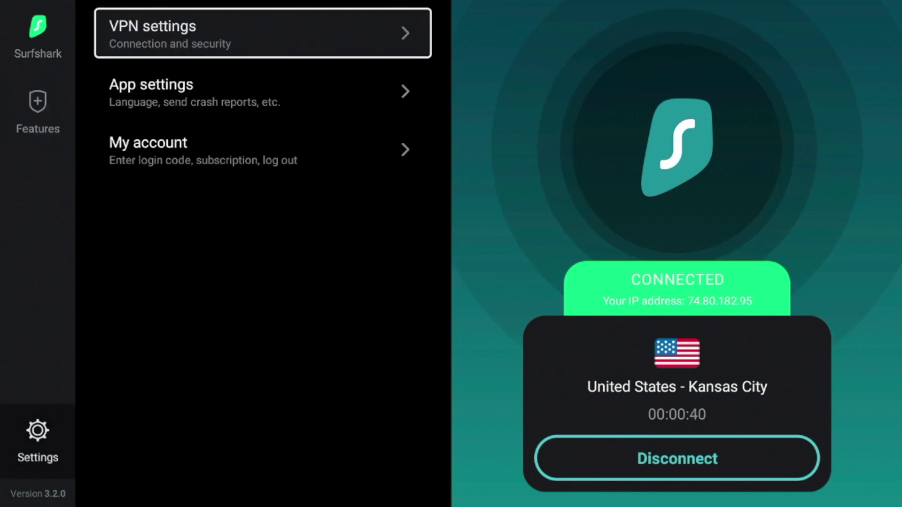
key(Right)
key(Return)
key(Down)
key(Down)
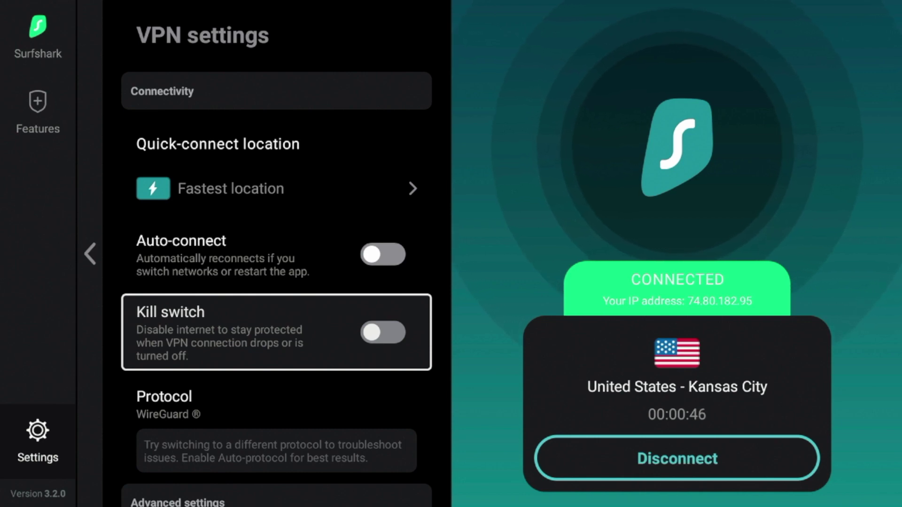
key(Up)
key(Down)
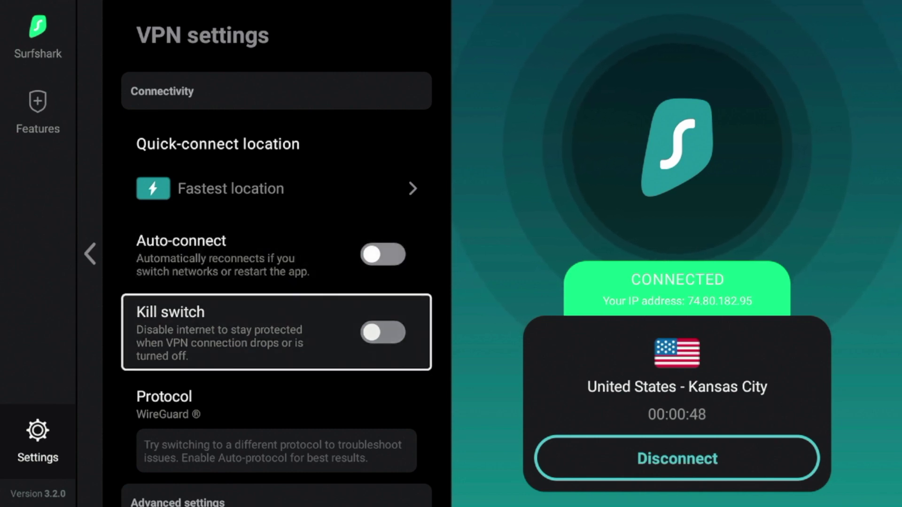
key(Up)
key(Up)
key(Down)
key(Down)
key(Down)
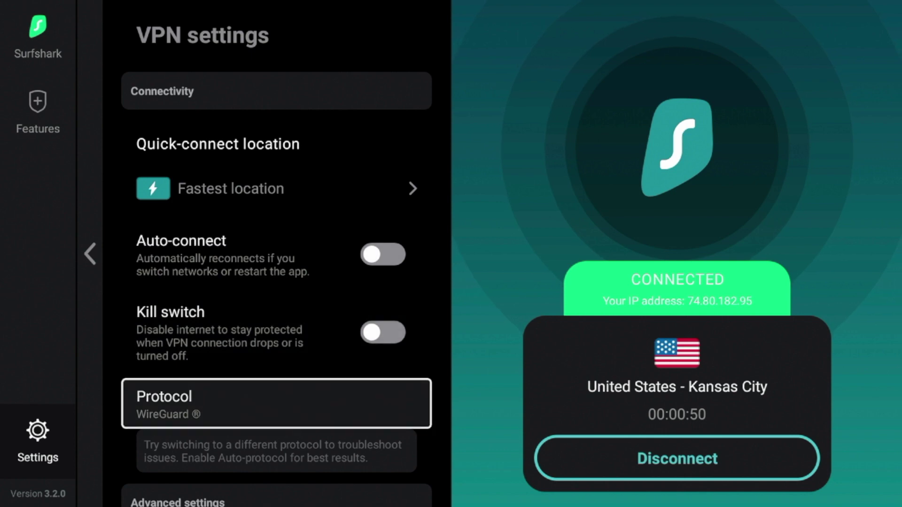
Step: Examine the list of VPN protocol choices, including WireGuard and IKEv2, and leave it without choosing another
key(Return)
key(Down)
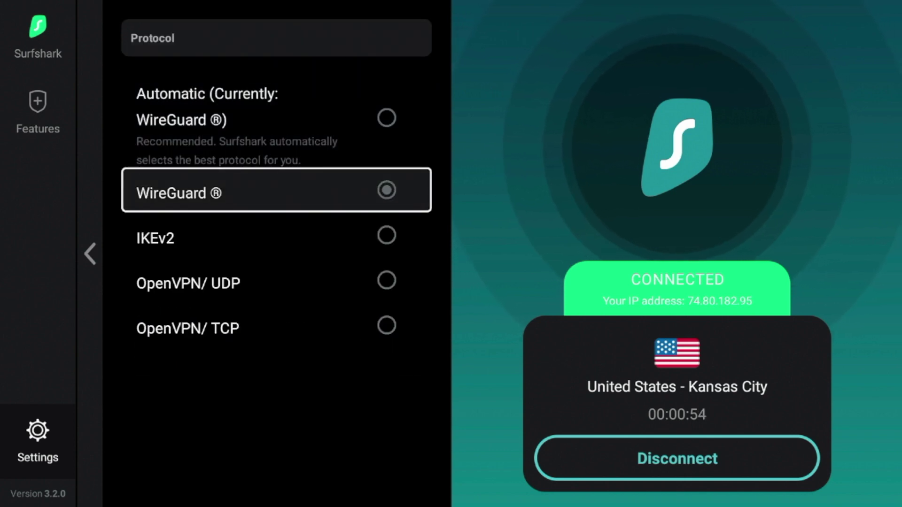
key(Escape)
key(Down)
key(Down)
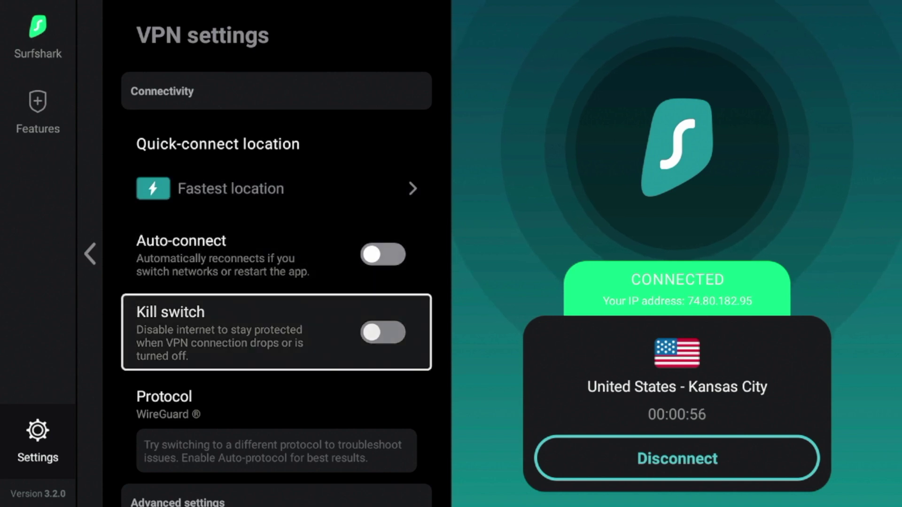
key(Down)
key(Return)
key(Down)
key(Down)
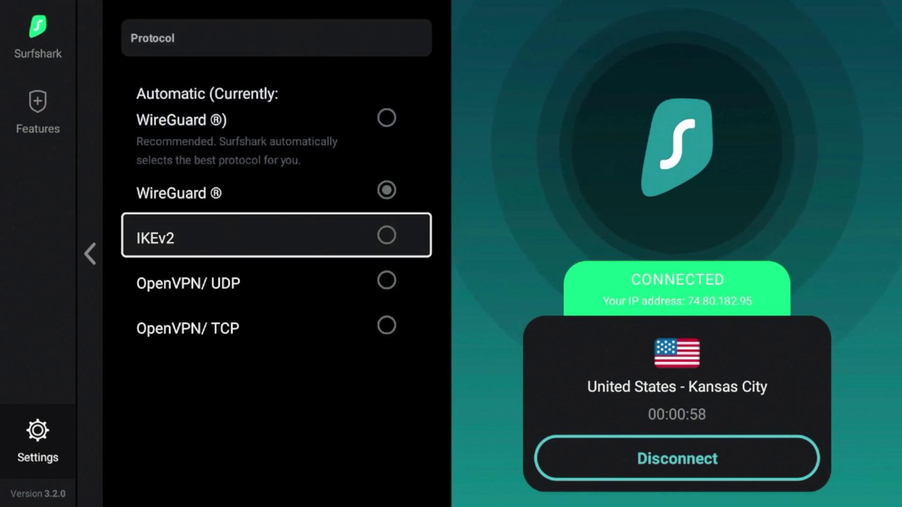
key(Escape)
Step: Look through the VPN settings again down to the Protocol entry and return to the settings overview
key(Down)
key(Down)
key(Down)
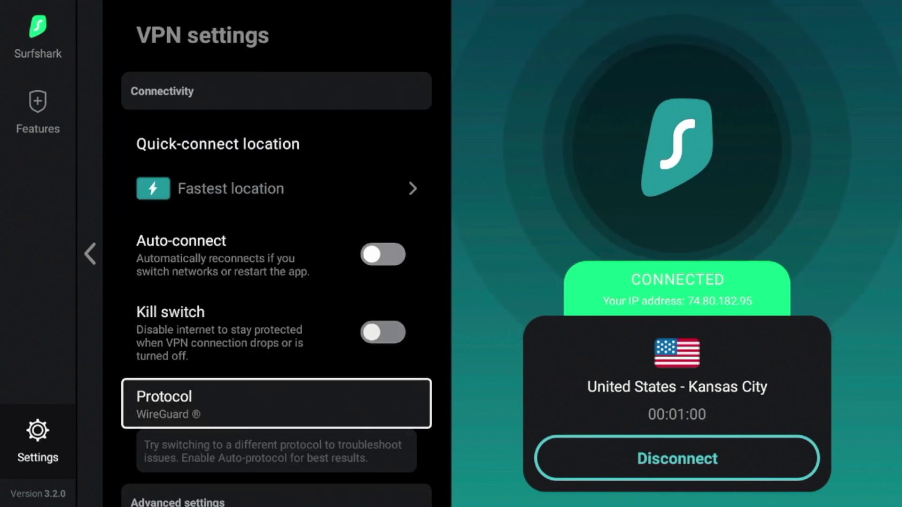
key(Down)
key(Escape)
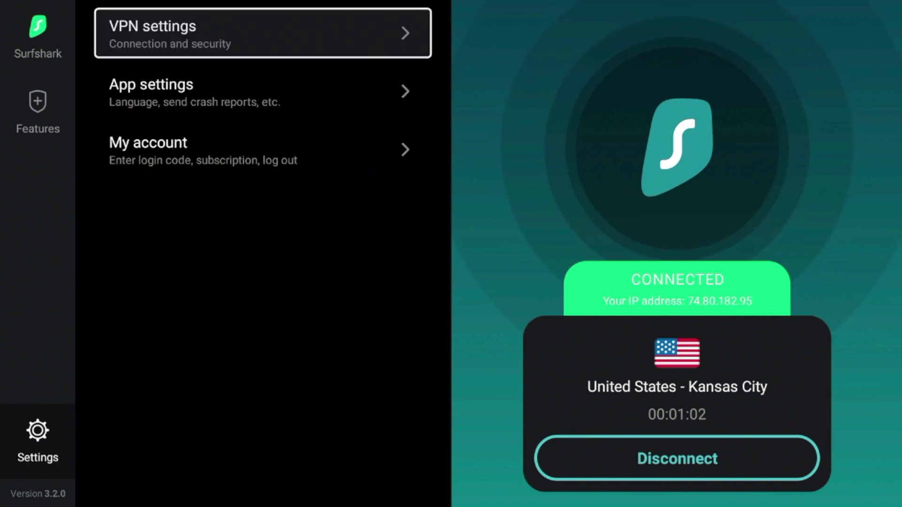
Step: Leave Surfshark for the Fire TV home screen and switch to the CyberGhost app
key(Escape)
key(Left)
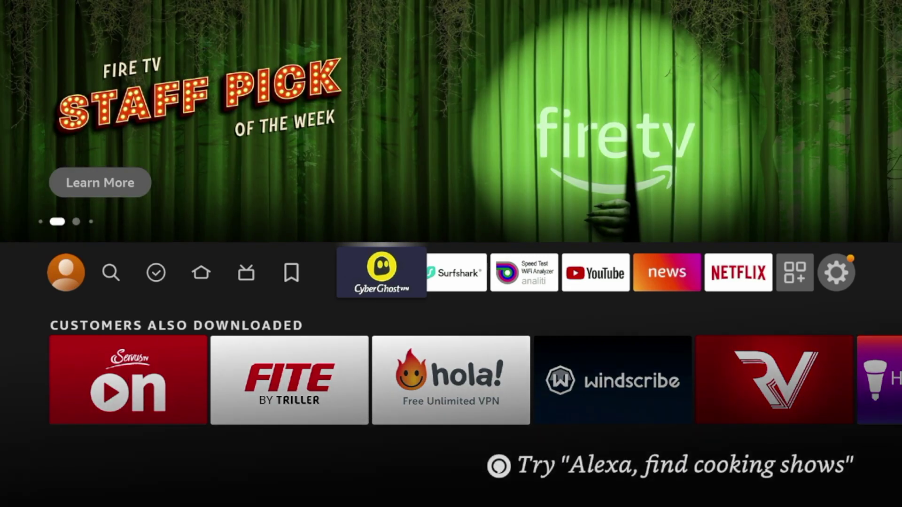
key(Return)
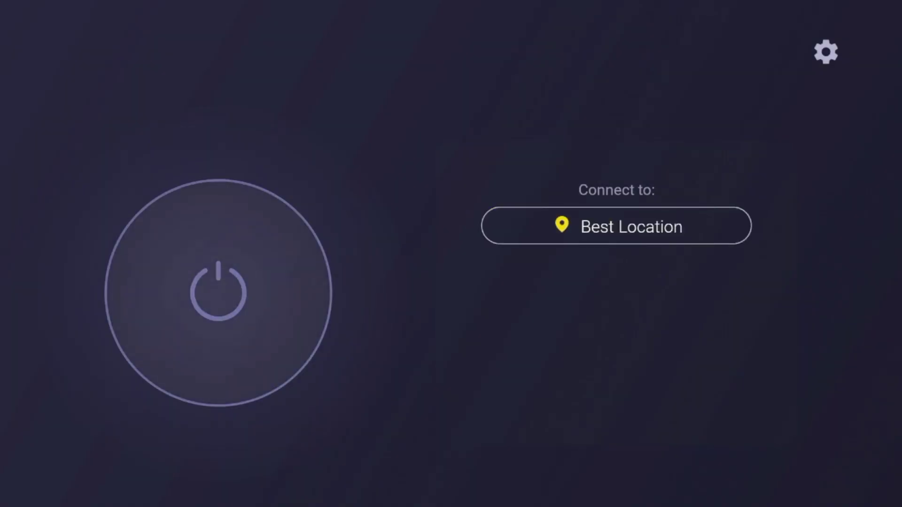